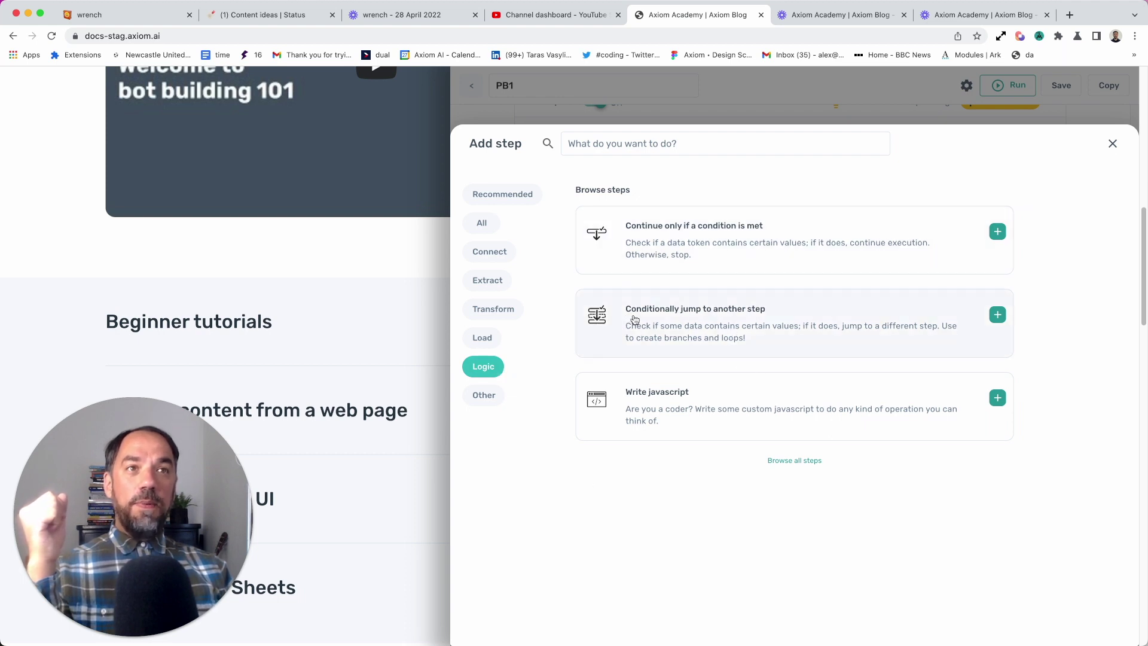
Close the Add step browser and look through bot PB1's step list.
click(1113, 143)
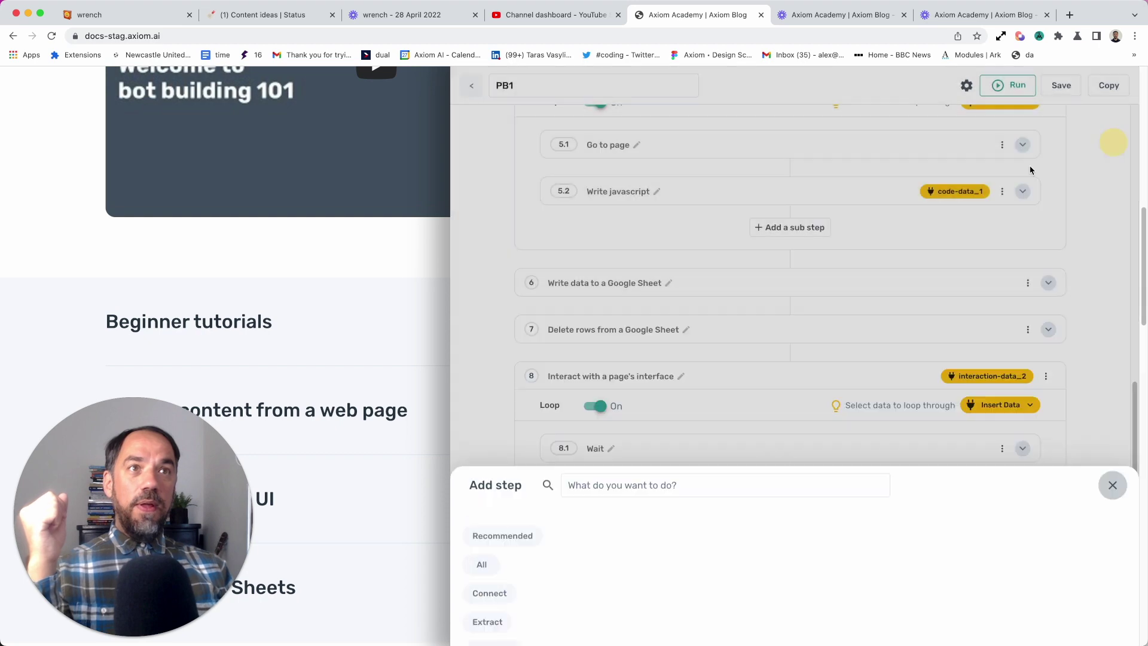
scroll(747, 331, up, 15)
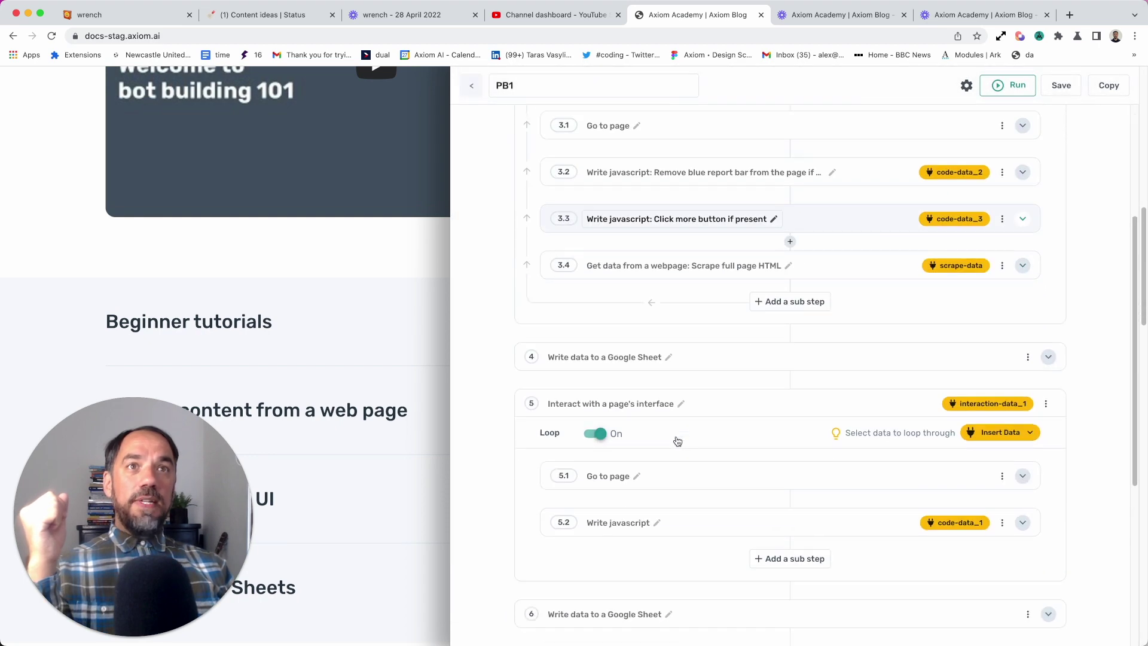
scroll(678, 443, down, 10)
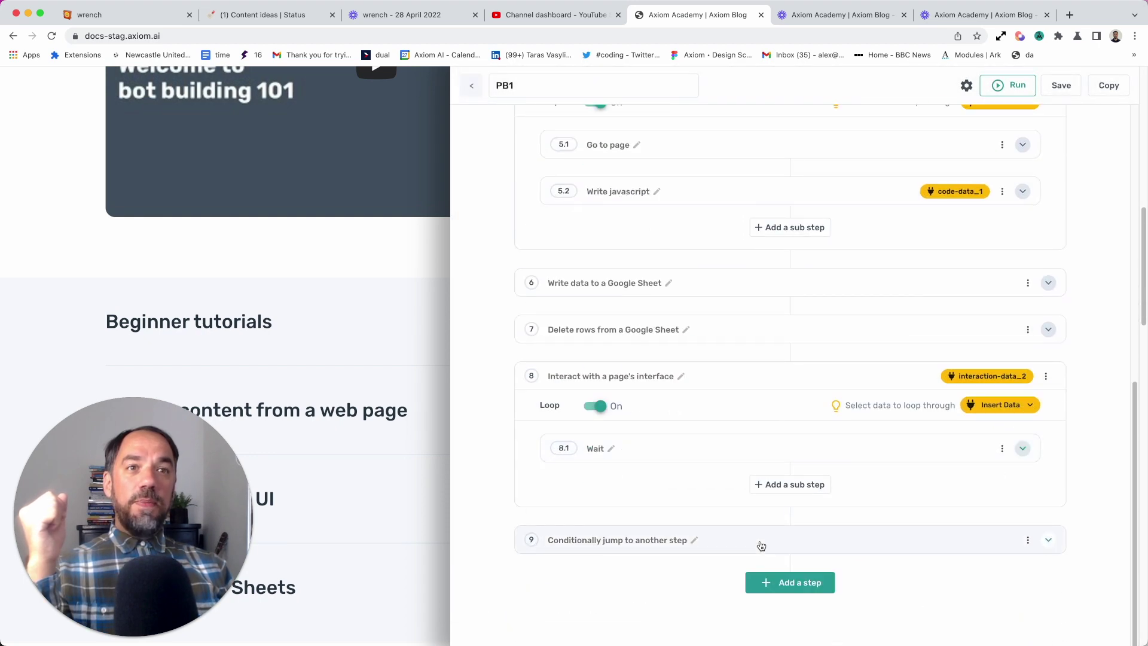
scroll(659, 507, up, 15)
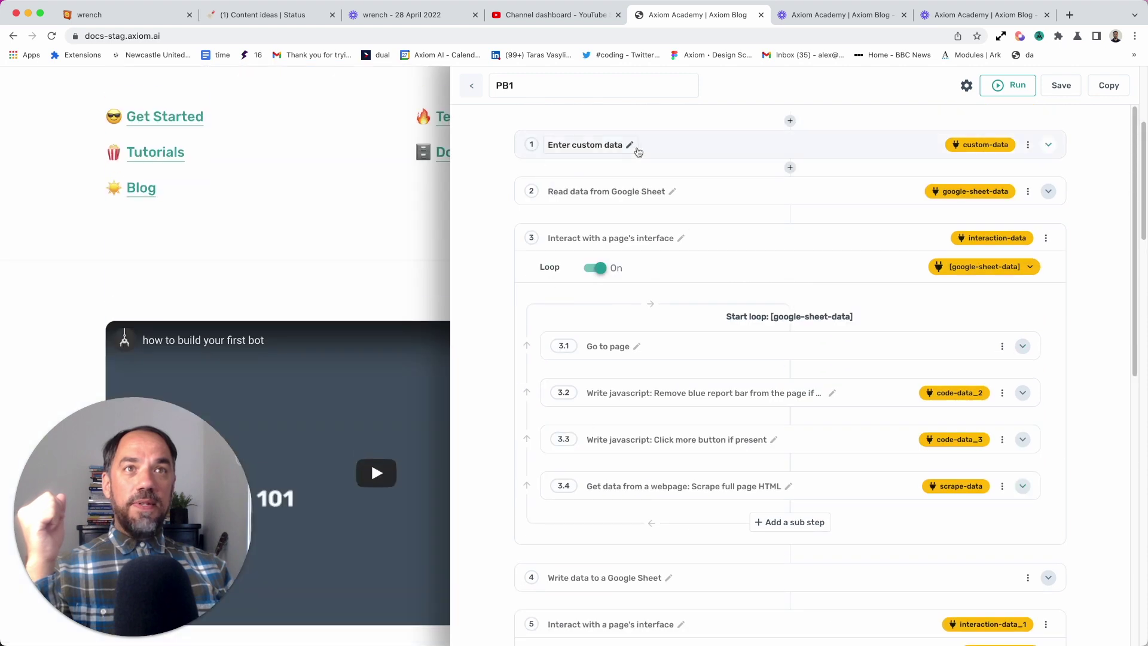
scroll(371, 417, down, 5)
scroll(723, 410, down, 10)
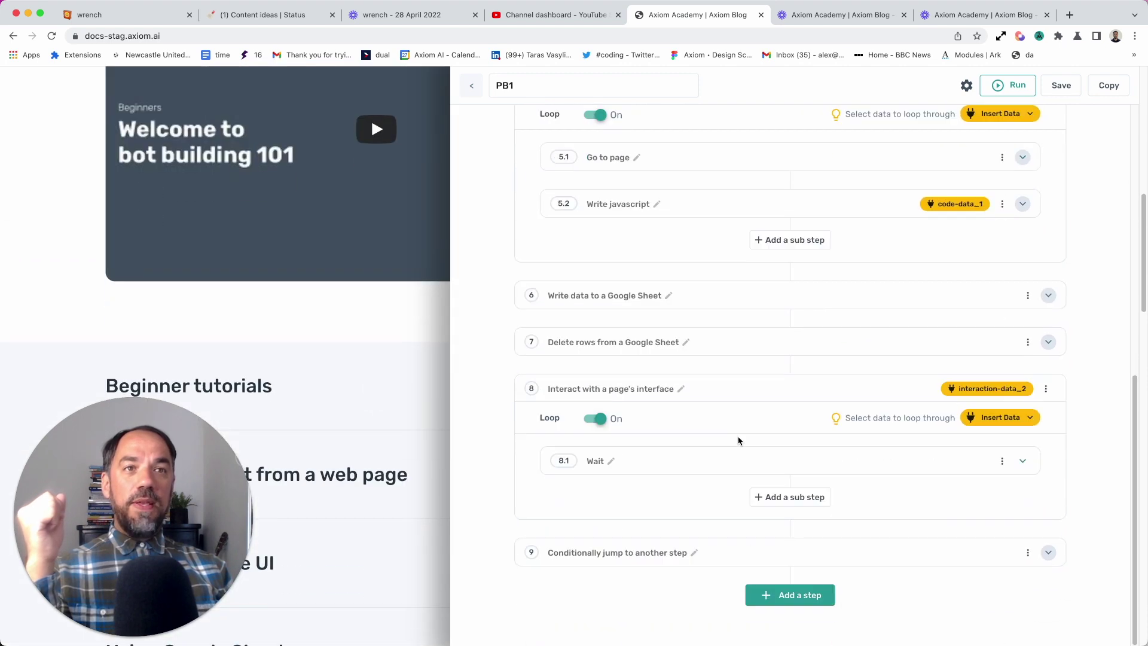
scroll(725, 558, up, 4)
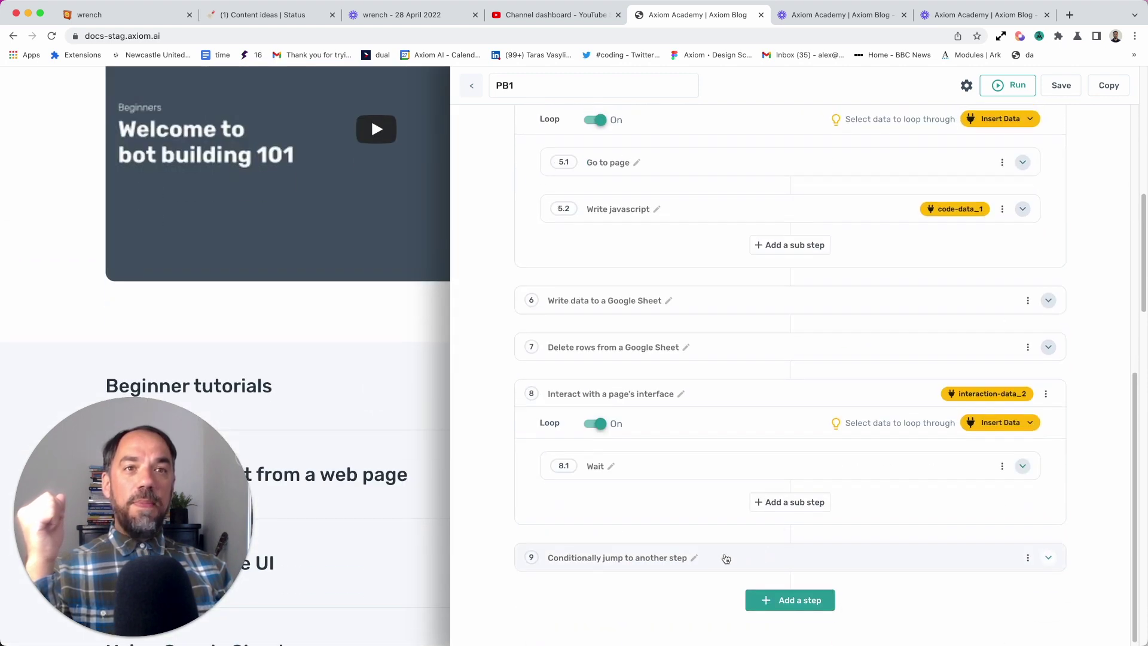
scroll(724, 559, up, 5)
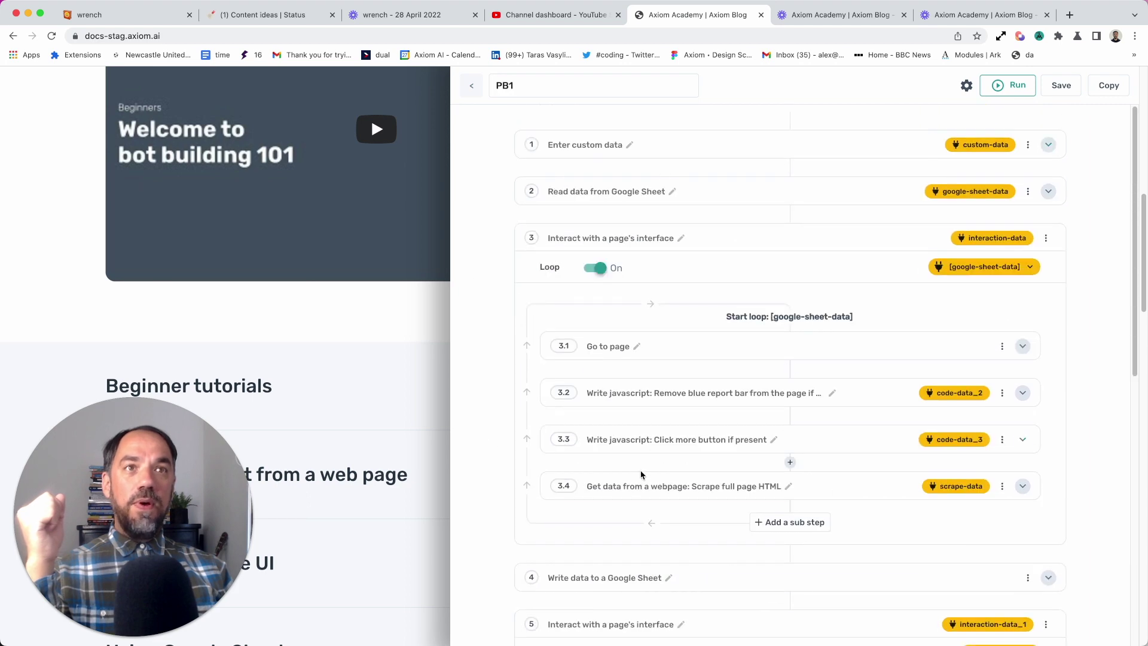
scroll(656, 550, down, 8)
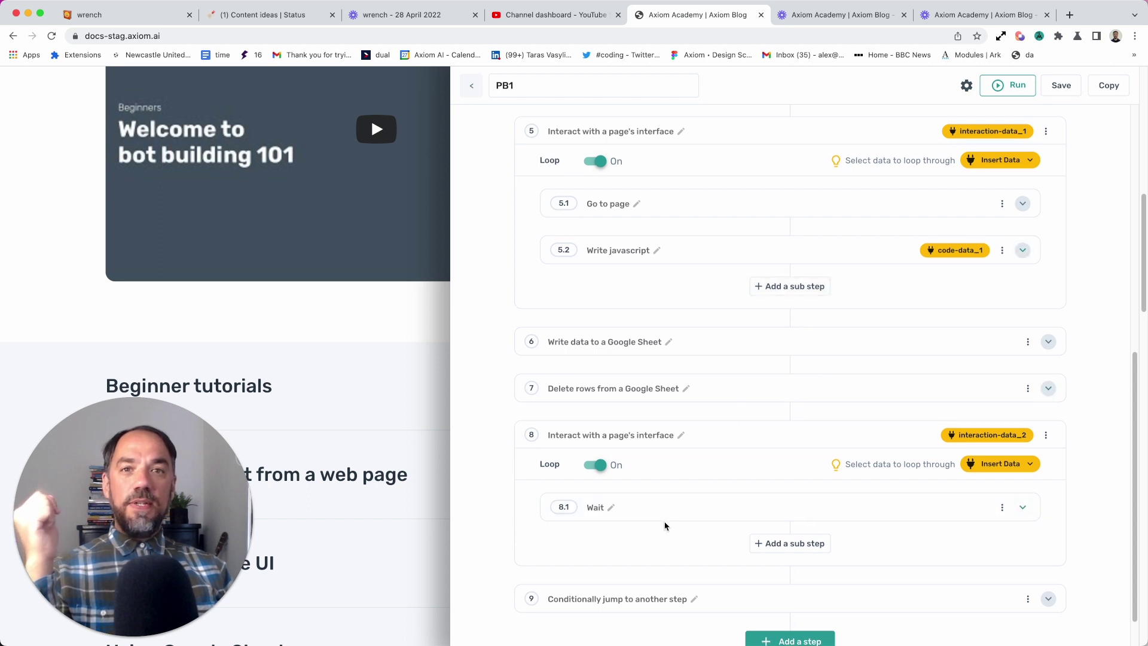
Expand step 9, 'Conditionally jump to another step', to show its data and word settings.
scroll(670, 526, down, 2)
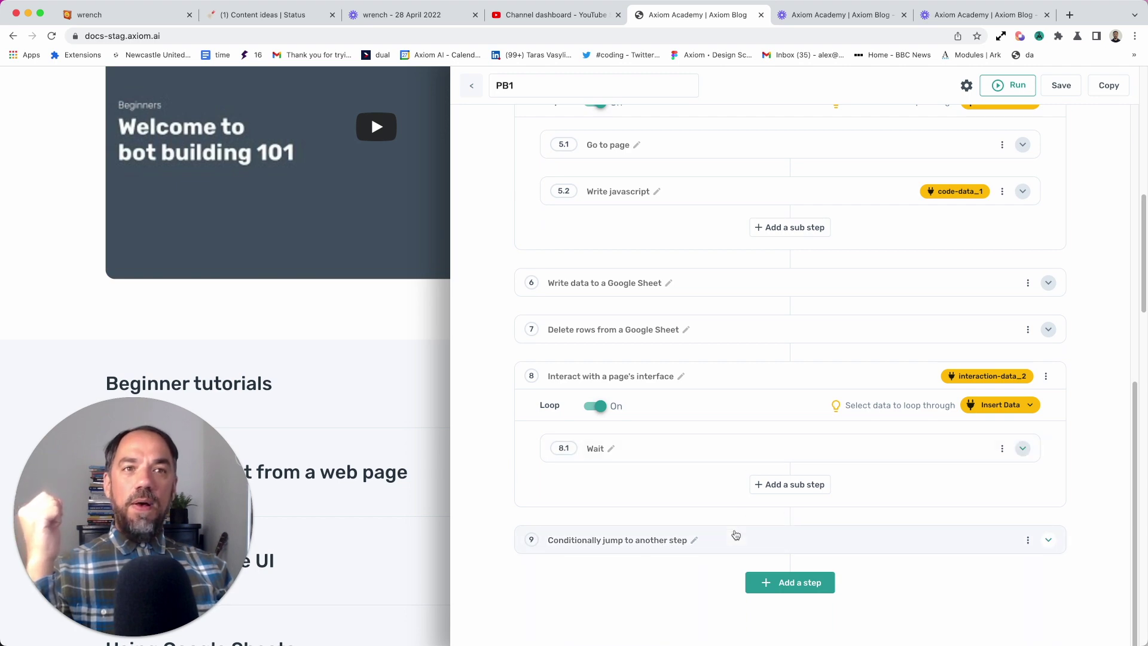
scroll(721, 440, up, 8)
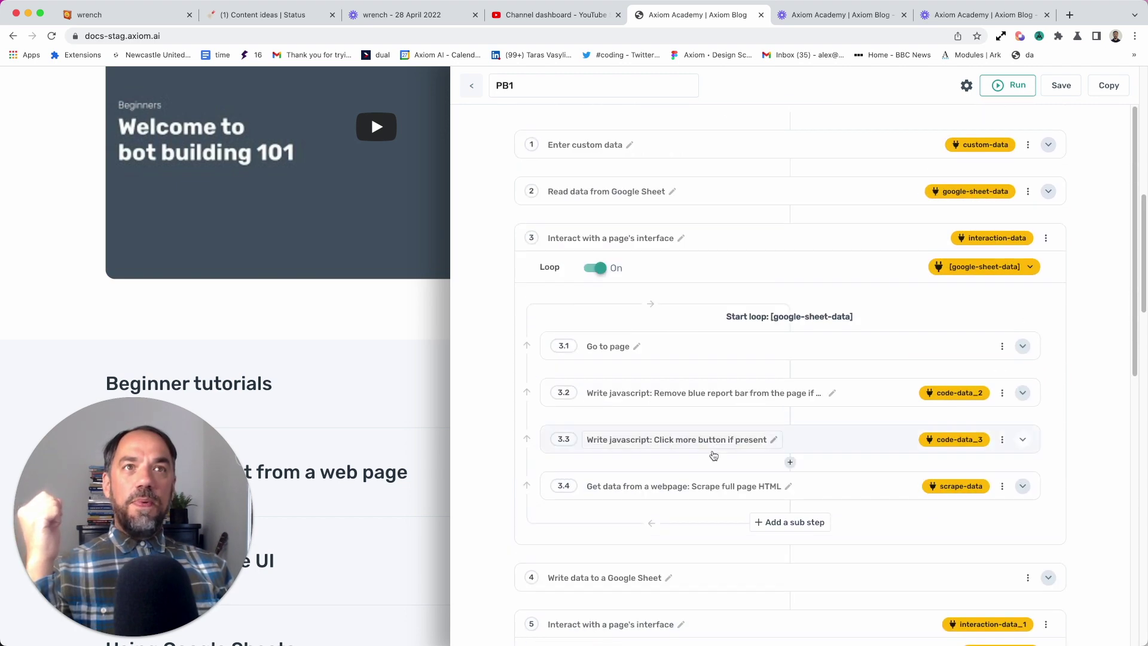
scroll(716, 458, down, 10)
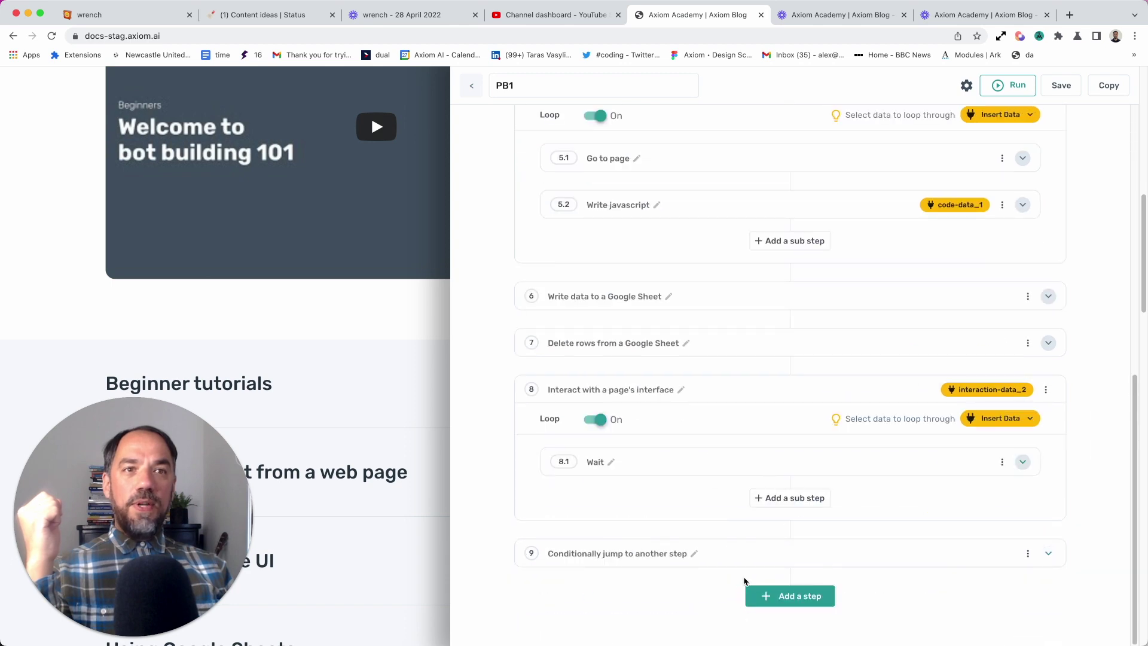
scroll(744, 496, up, 5)
scroll(744, 508, down, 5)
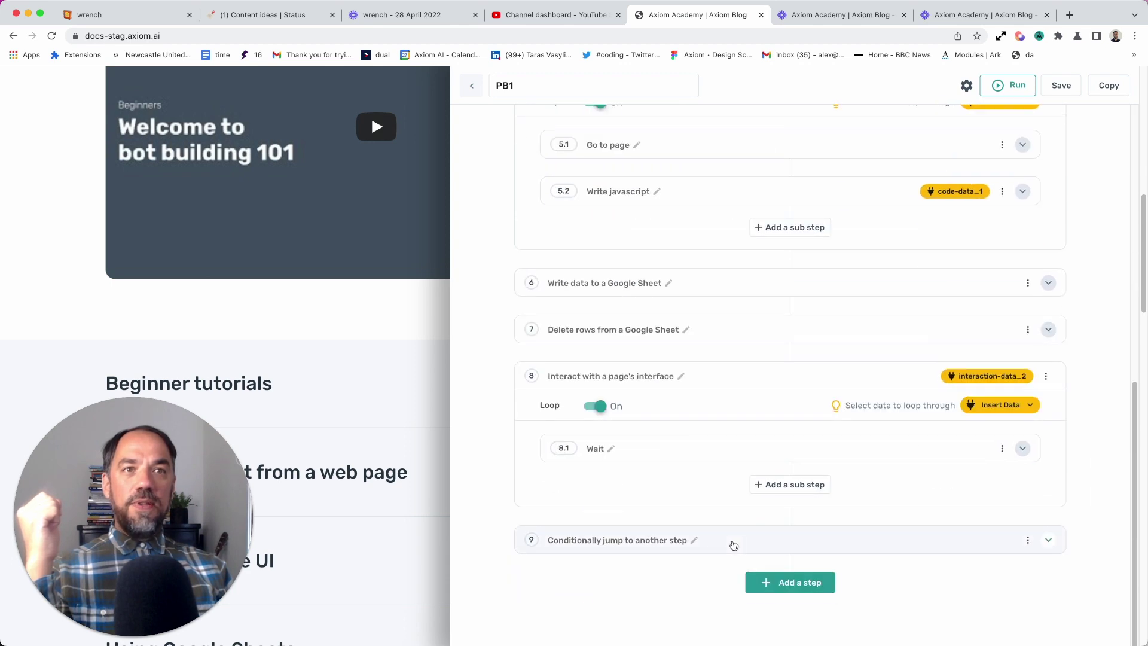
scroll(670, 515, up, 3)
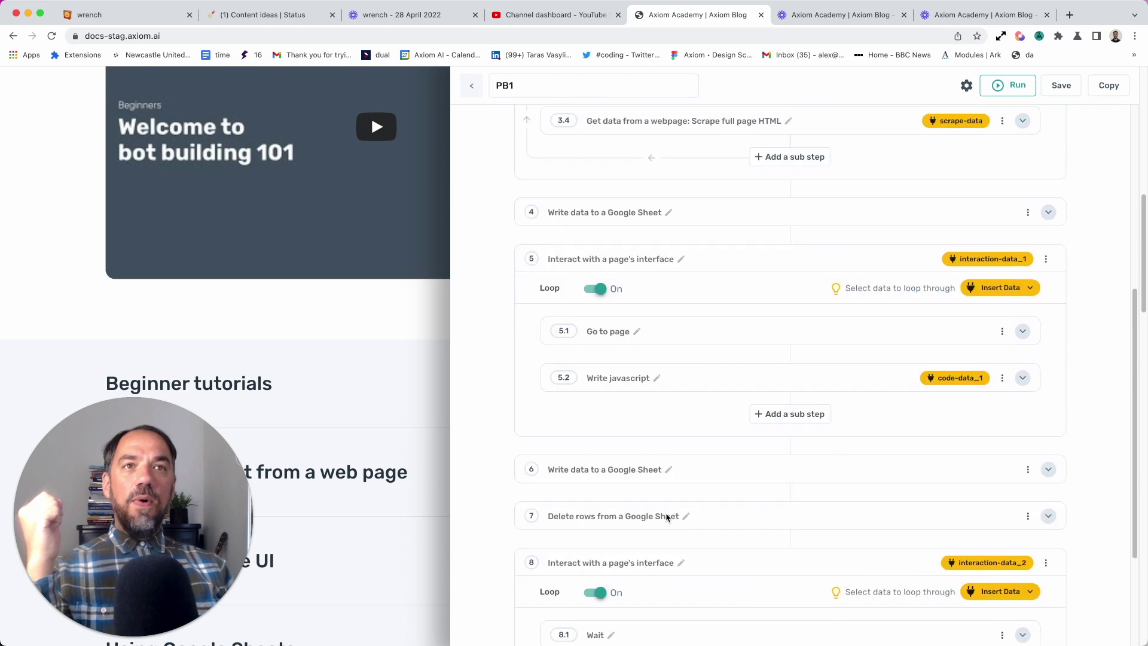
scroll(748, 508, down, 2)
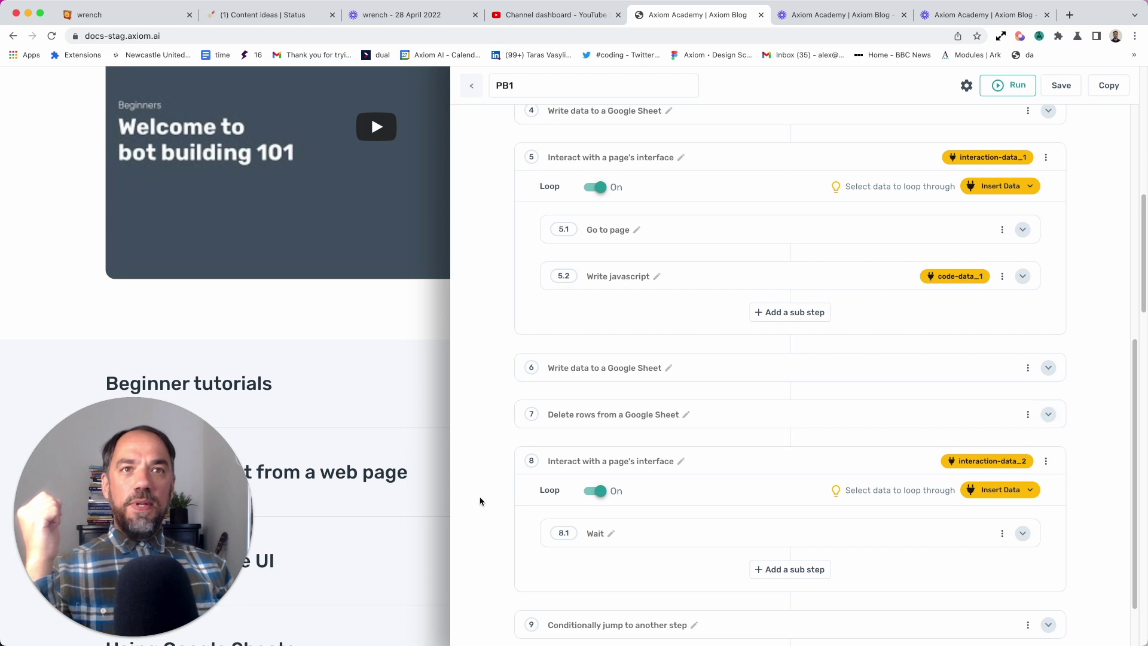
scroll(542, 601, down, 2)
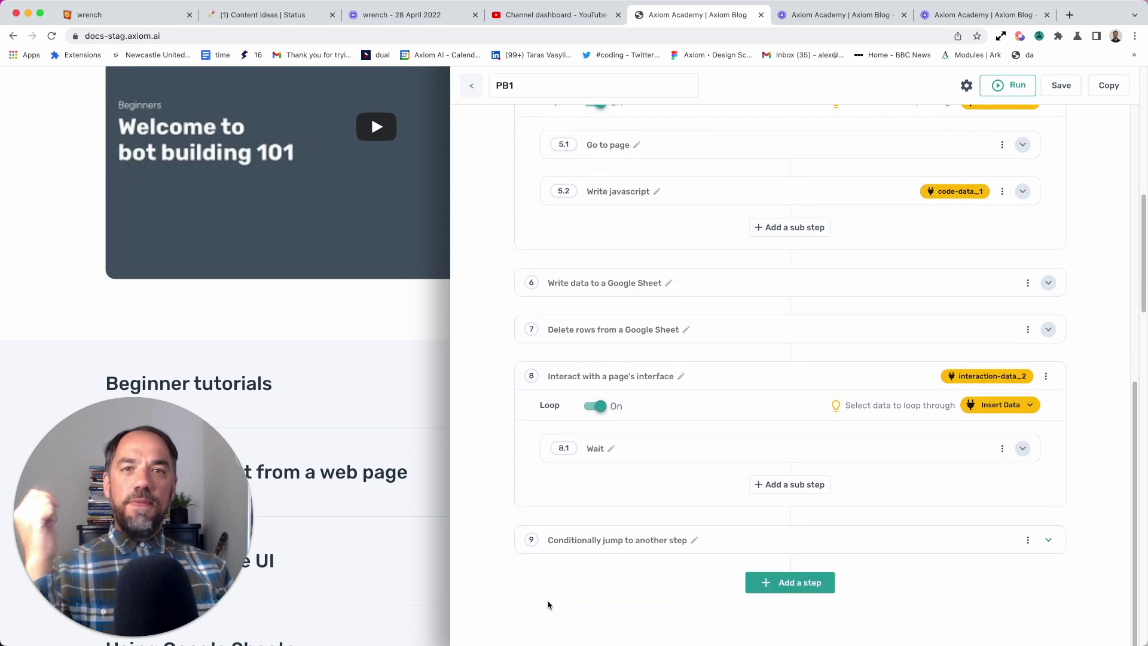
click(742, 549)
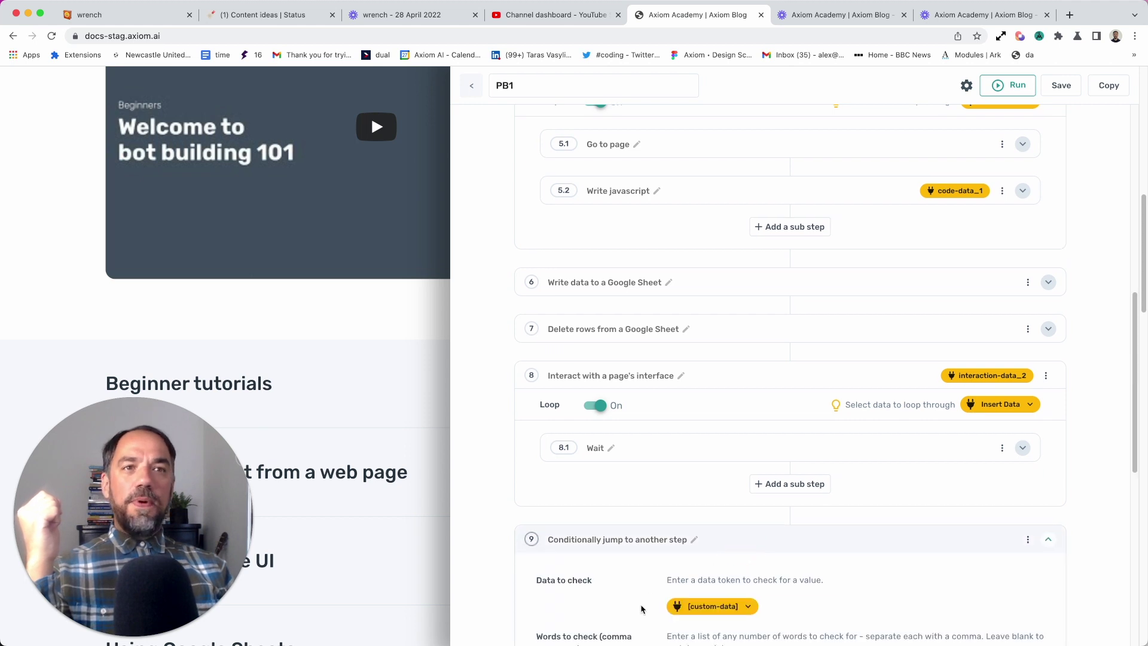
Have step 9 check the [custom-data] for the word 'go'.
scroll(643, 607, down, 5)
scroll(643, 609, down, 1)
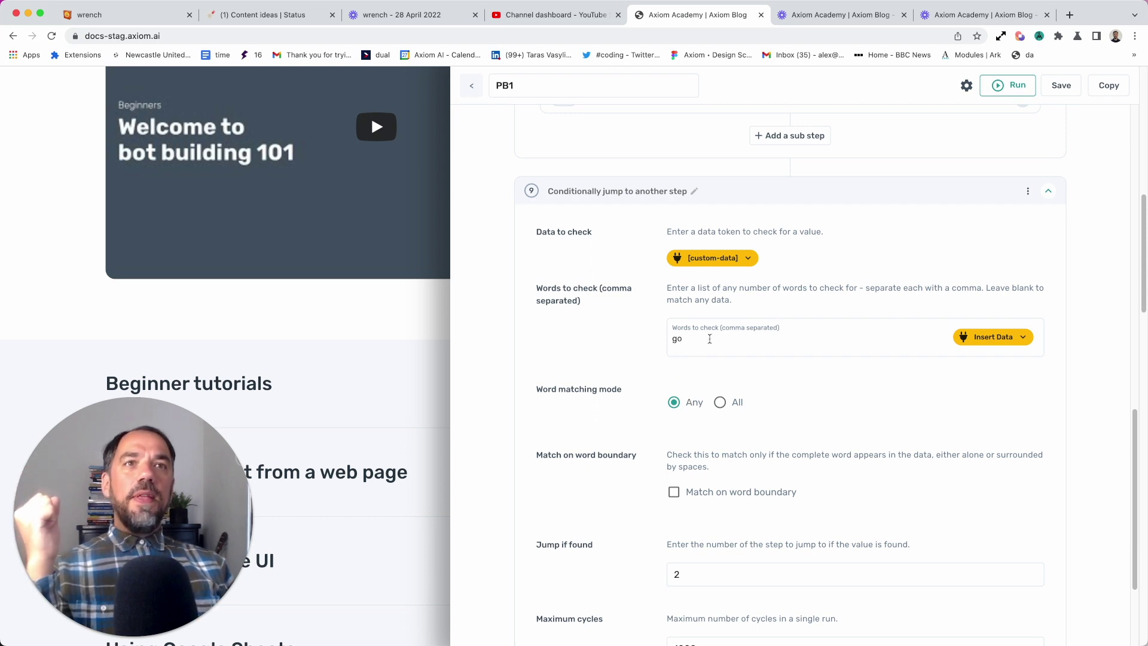
drag(710, 339, 628, 371)
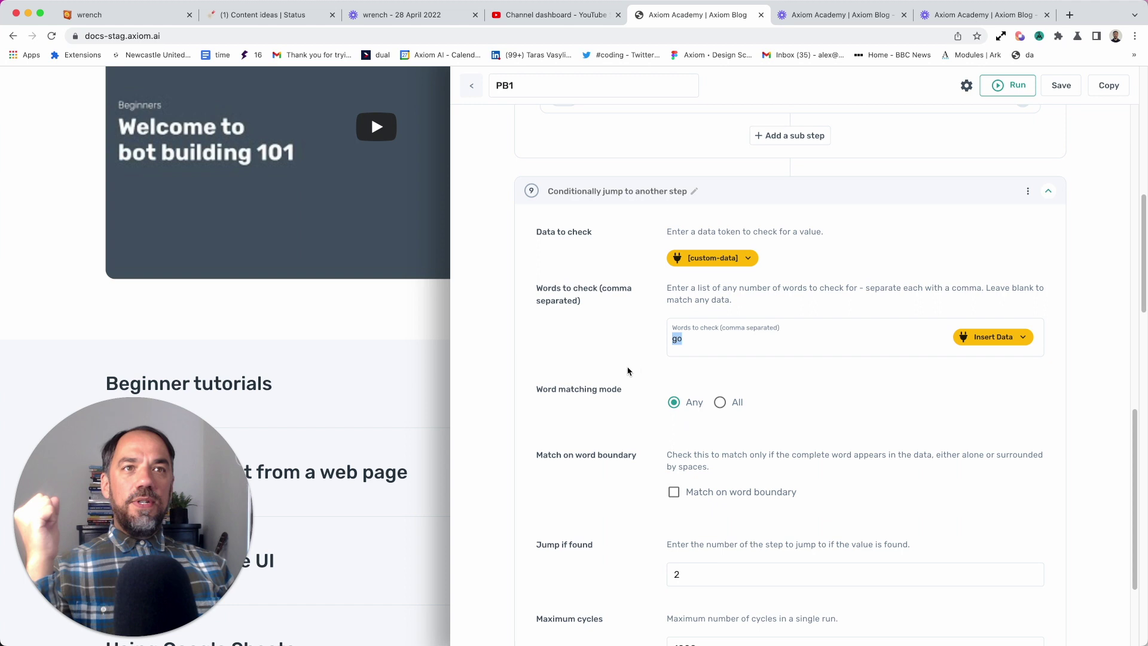
click(693, 344)
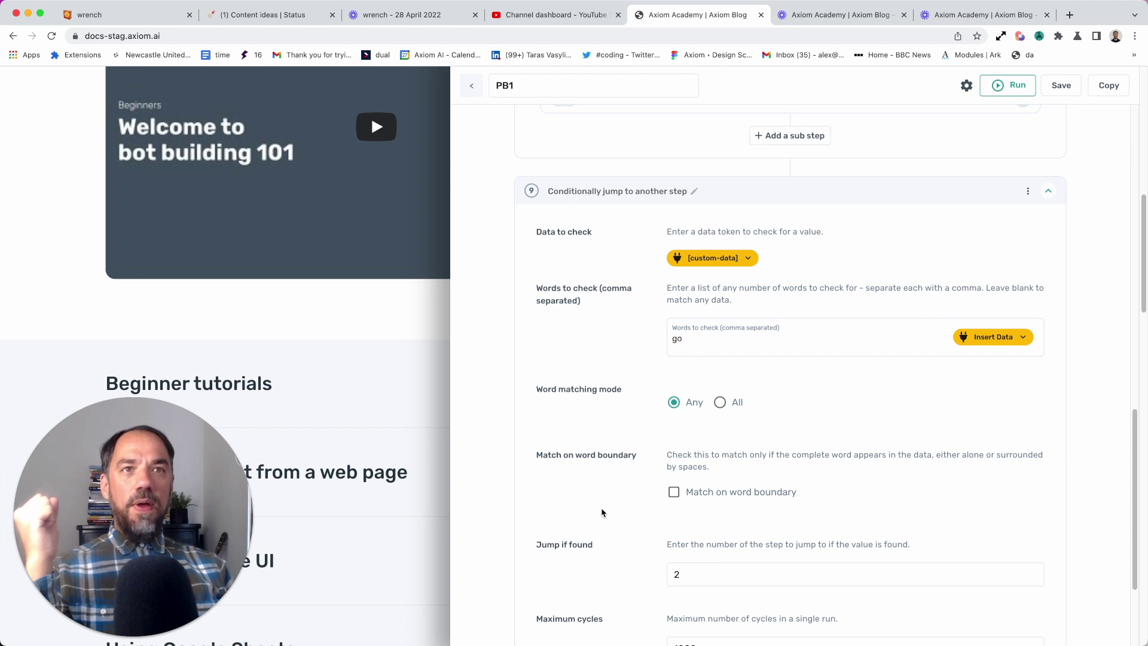
Set Jump if found to step 2.
scroll(602, 512, down, 2)
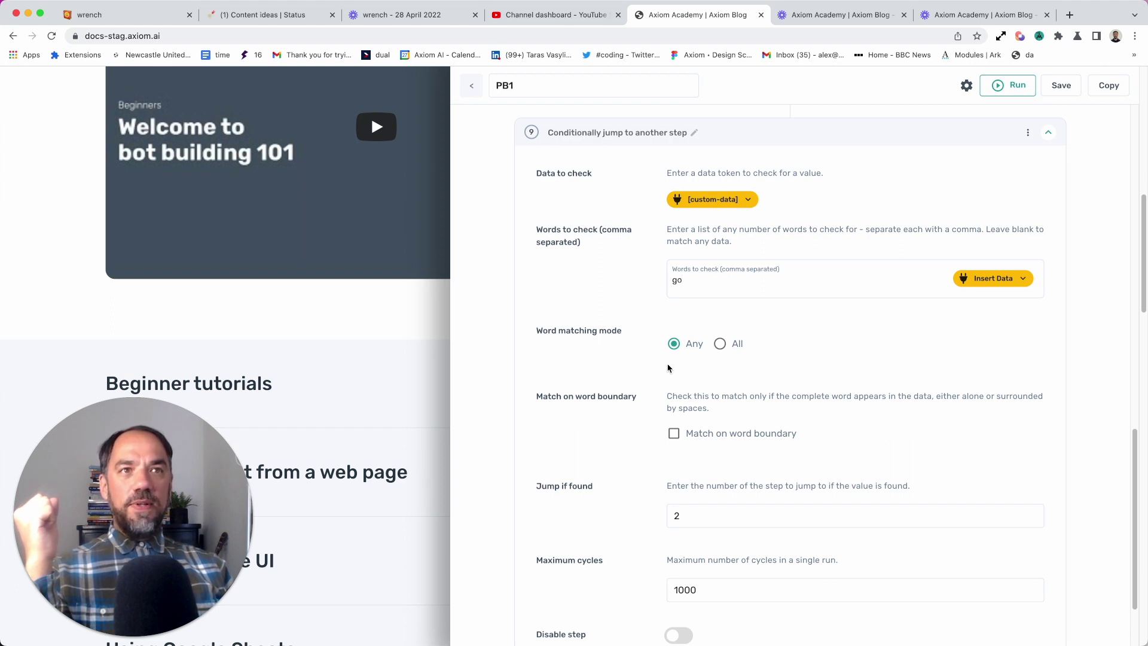
scroll(613, 521, down, 1)
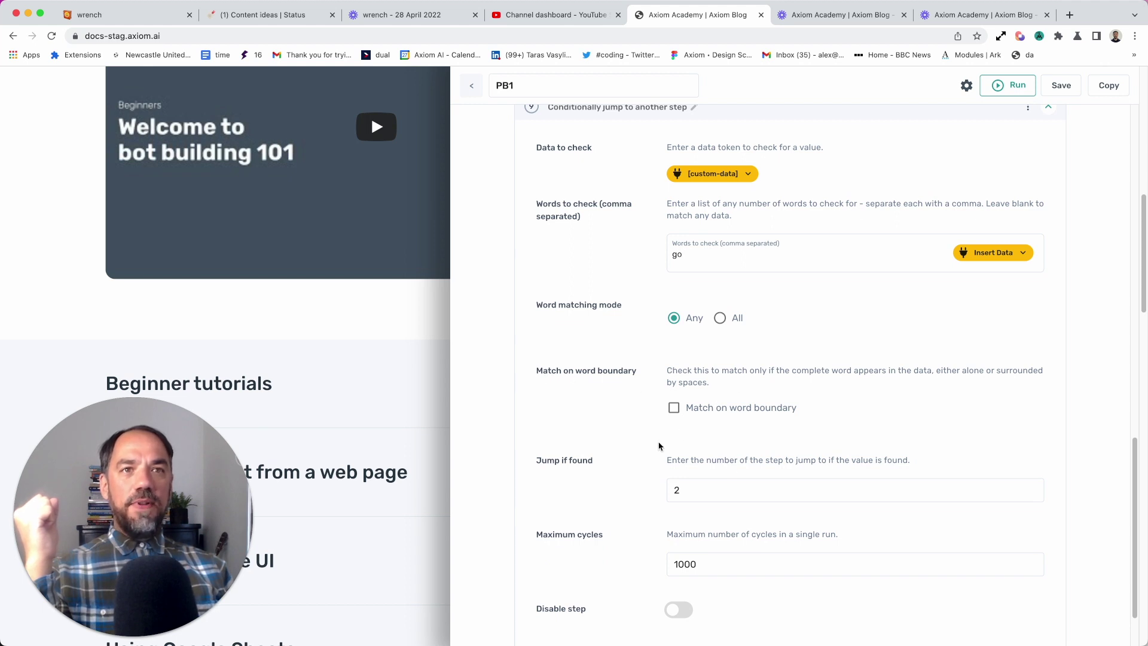
scroll(616, 537, down, 2)
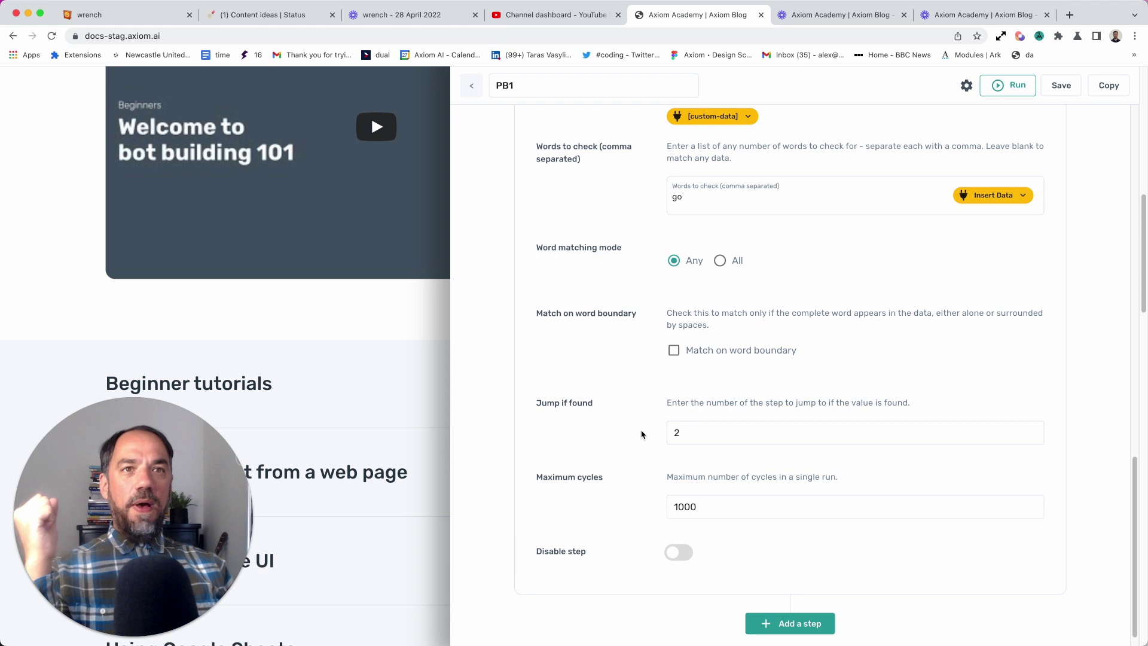
click(688, 431)
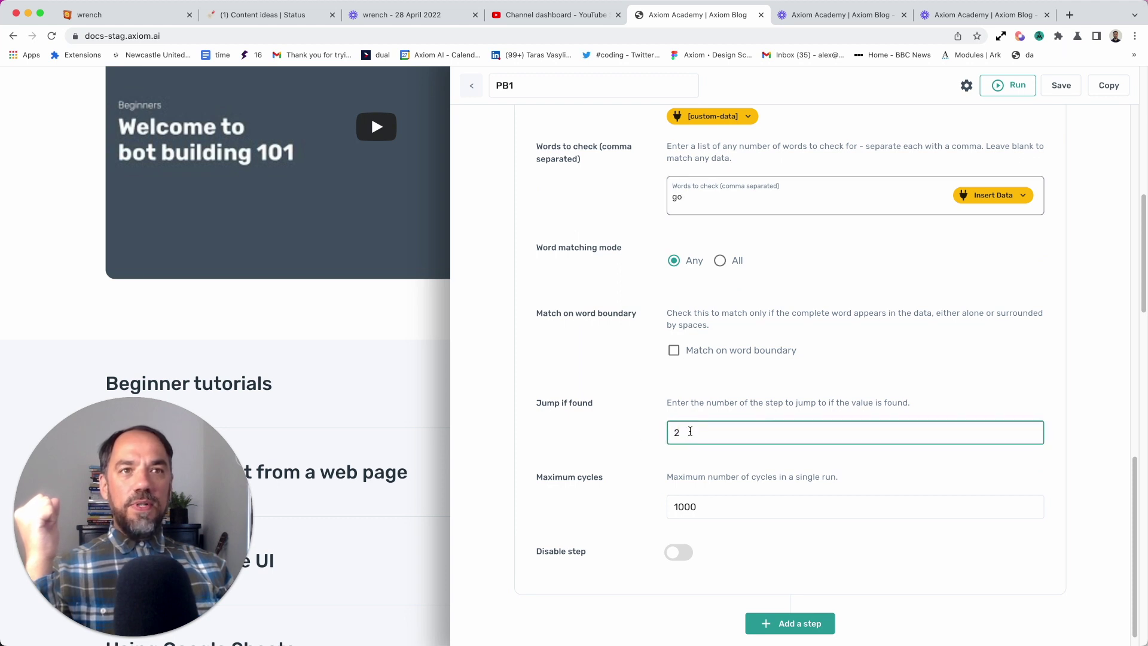
double_click(690, 431)
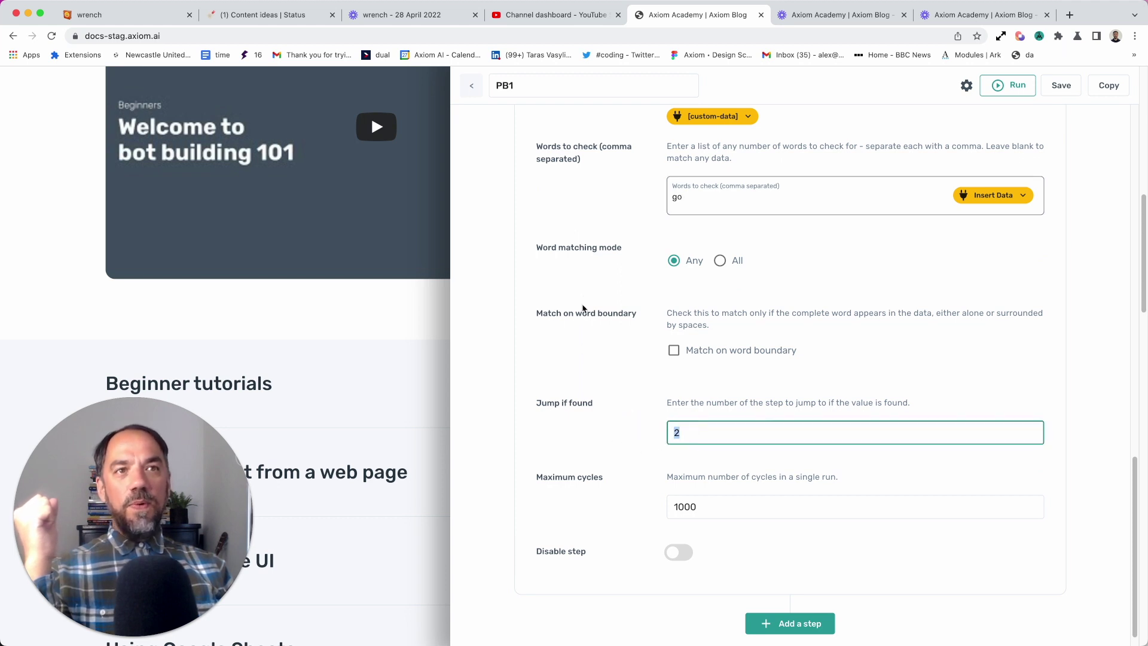
Set Maximum cycles to 1000 and scroll back up the step list.
scroll(574, 317, up, 8)
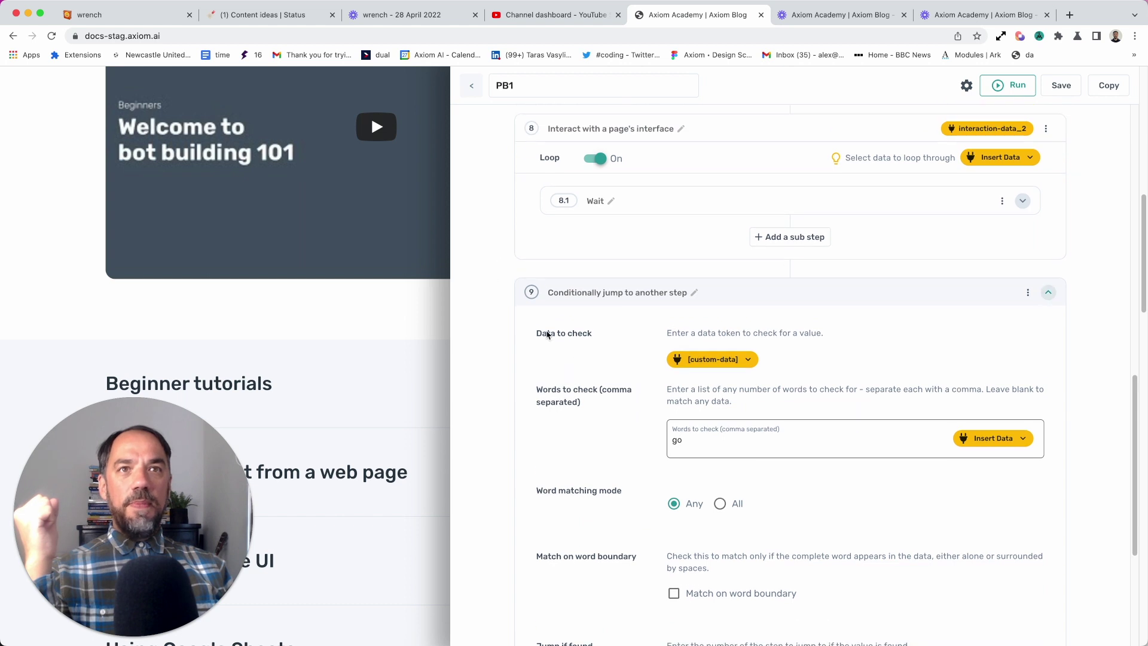
scroll(609, 506, down, 9)
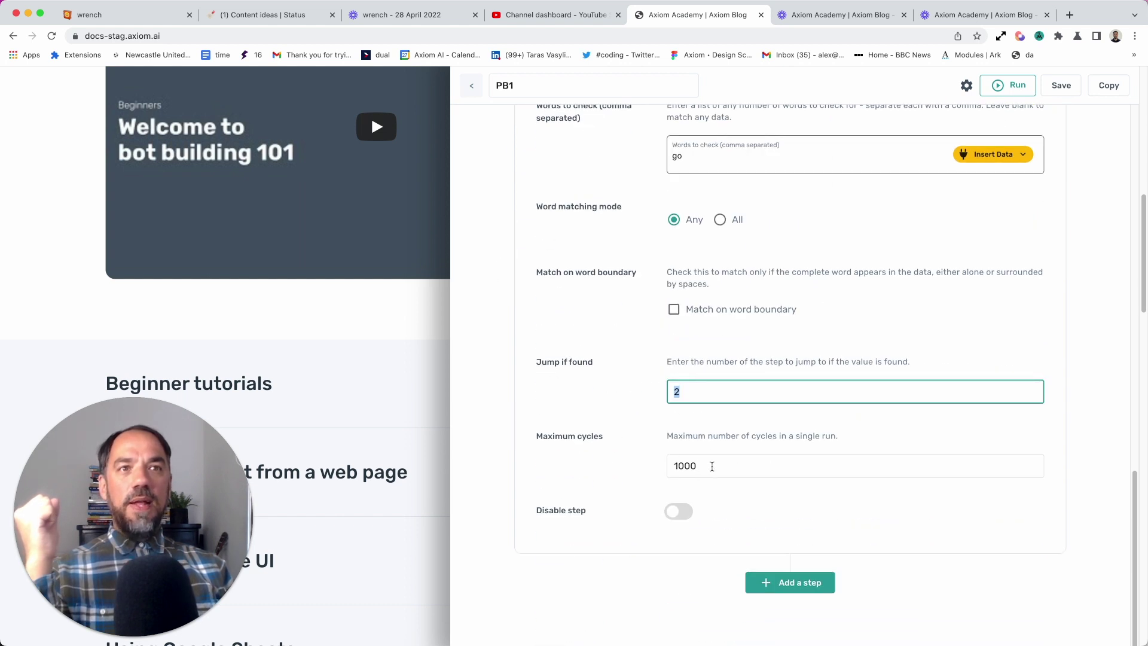
double_click(739, 466)
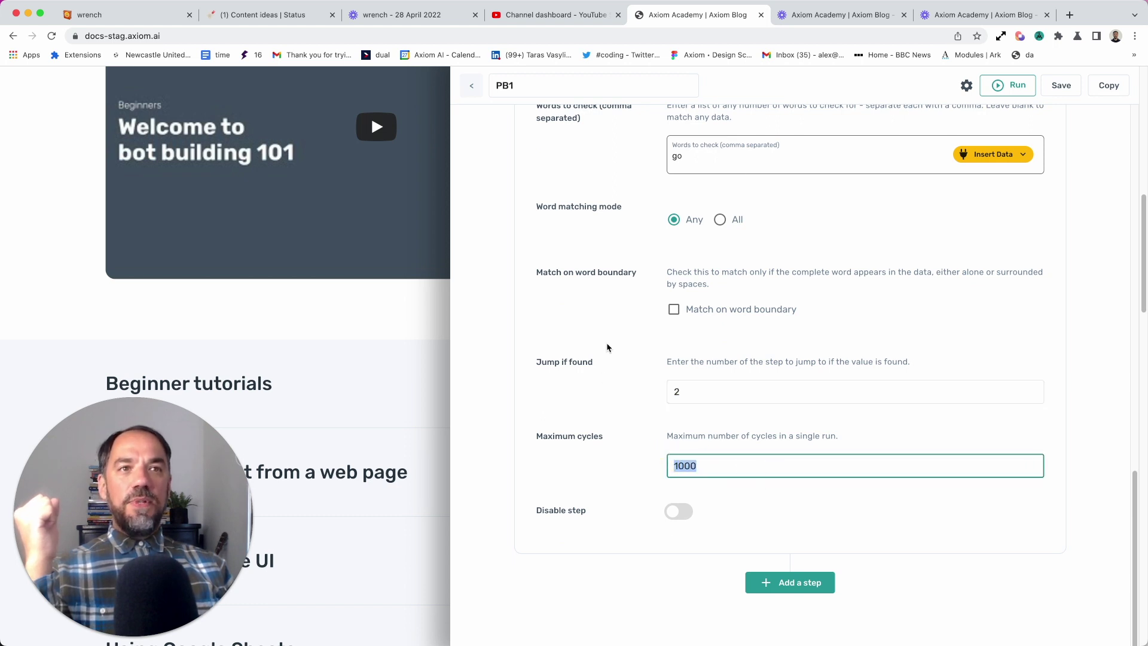
click(613, 487)
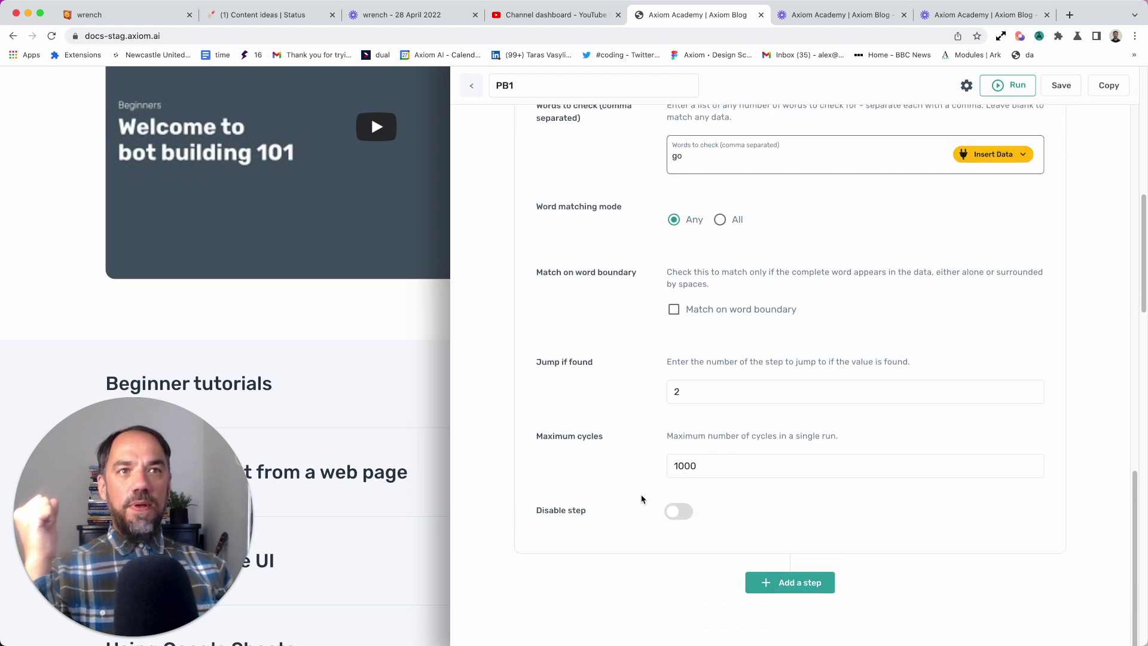
scroll(639, 491, up, 3)
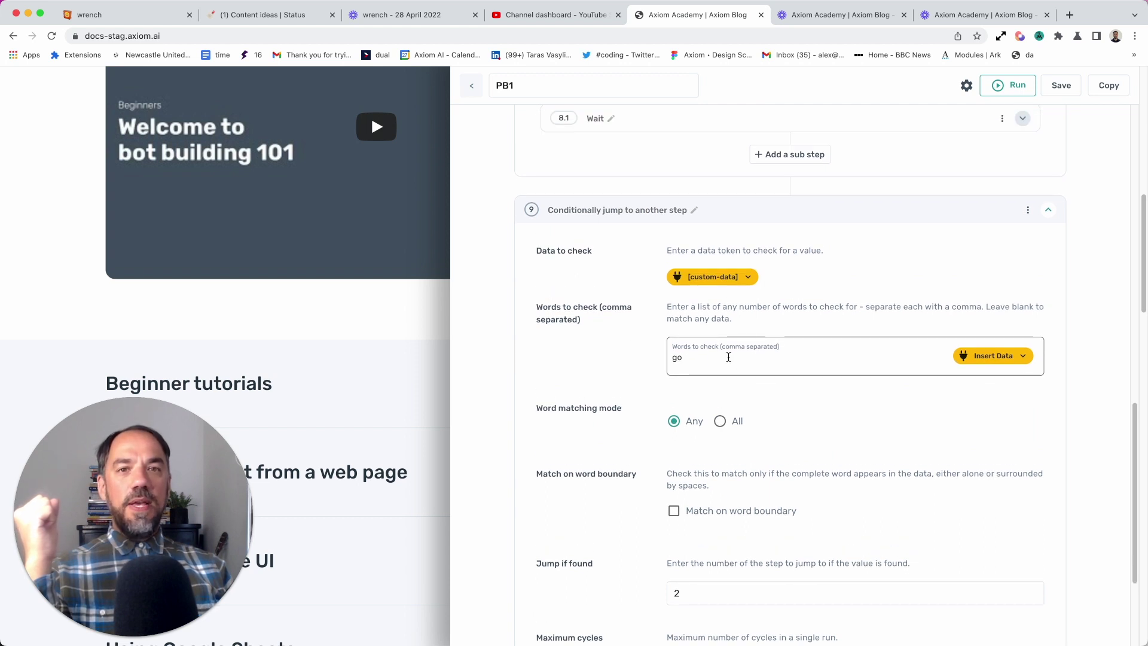
scroll(710, 457, down, 3)
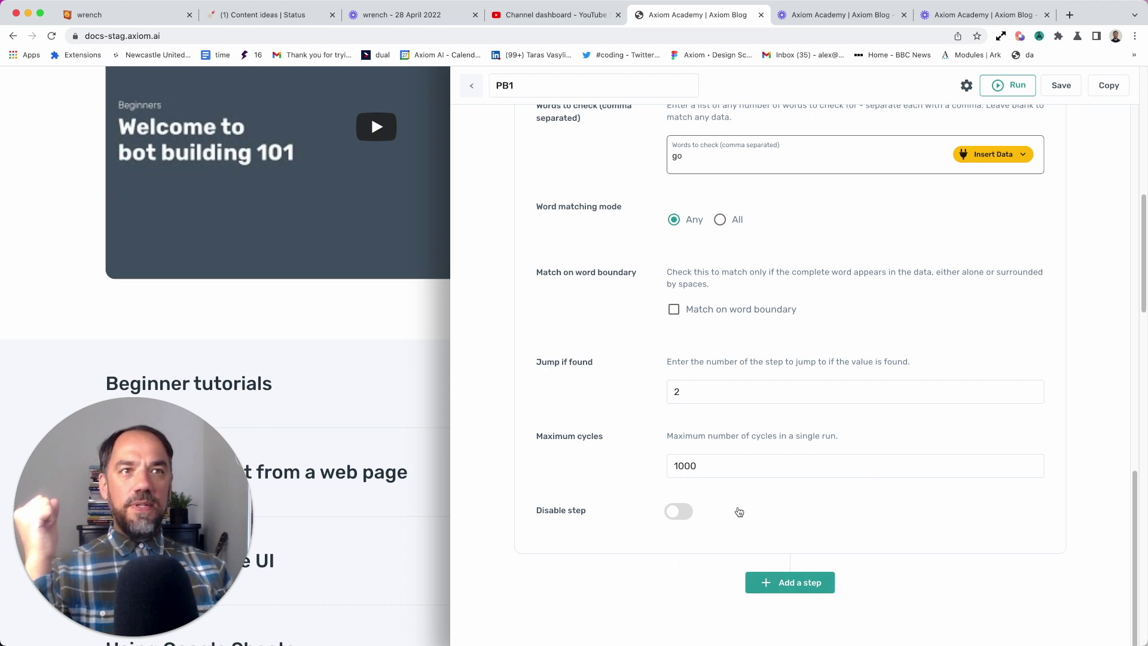
scroll(739, 512, up, 1)
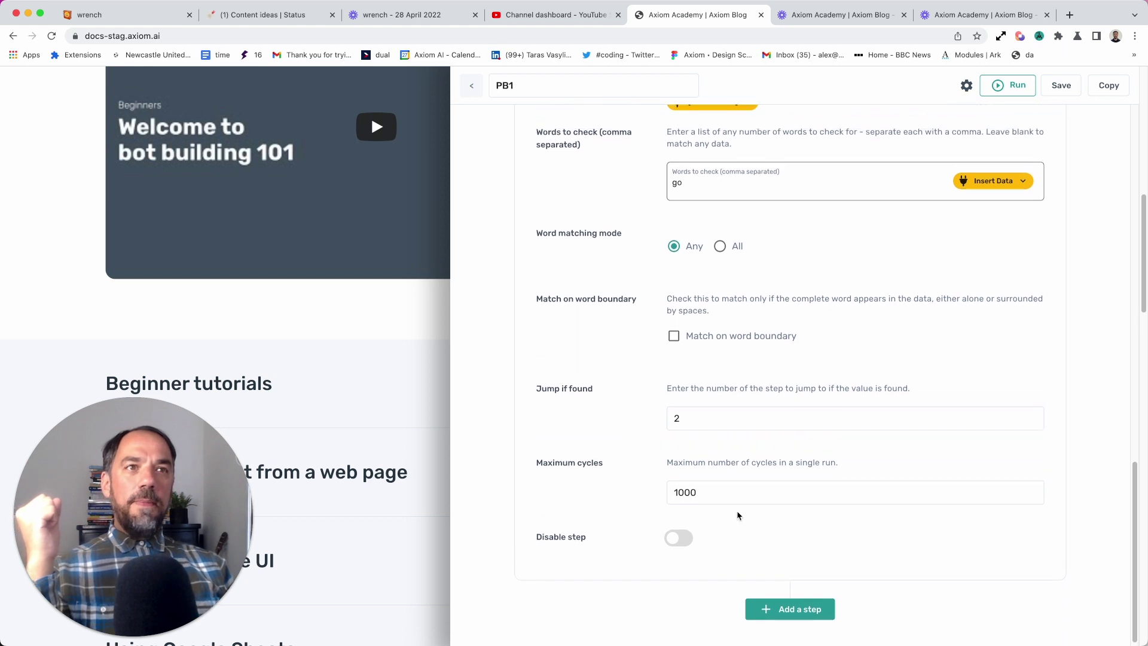
scroll(740, 516, up, 5)
click(775, 199)
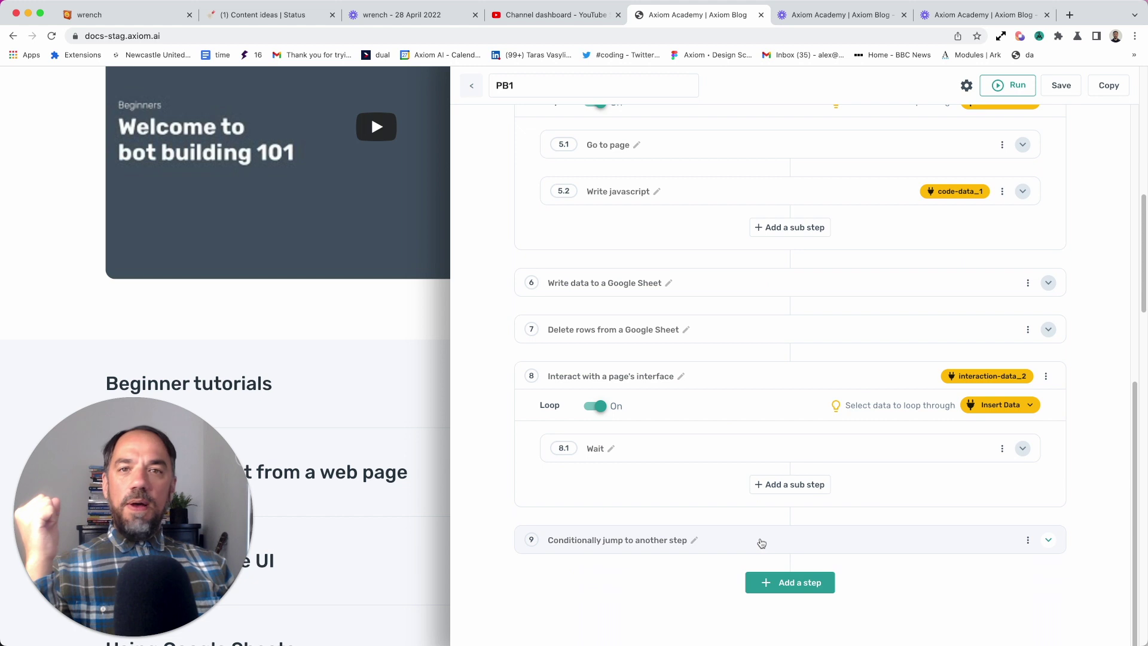
scroll(761, 542, up, 6)
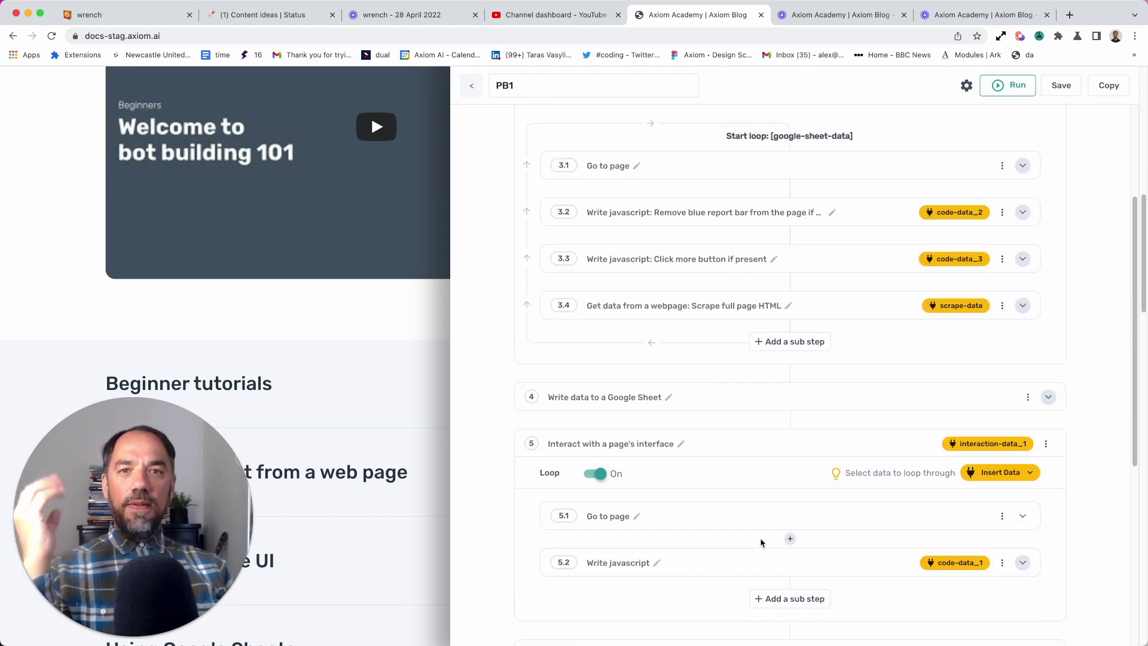
scroll(761, 542, up, 3)
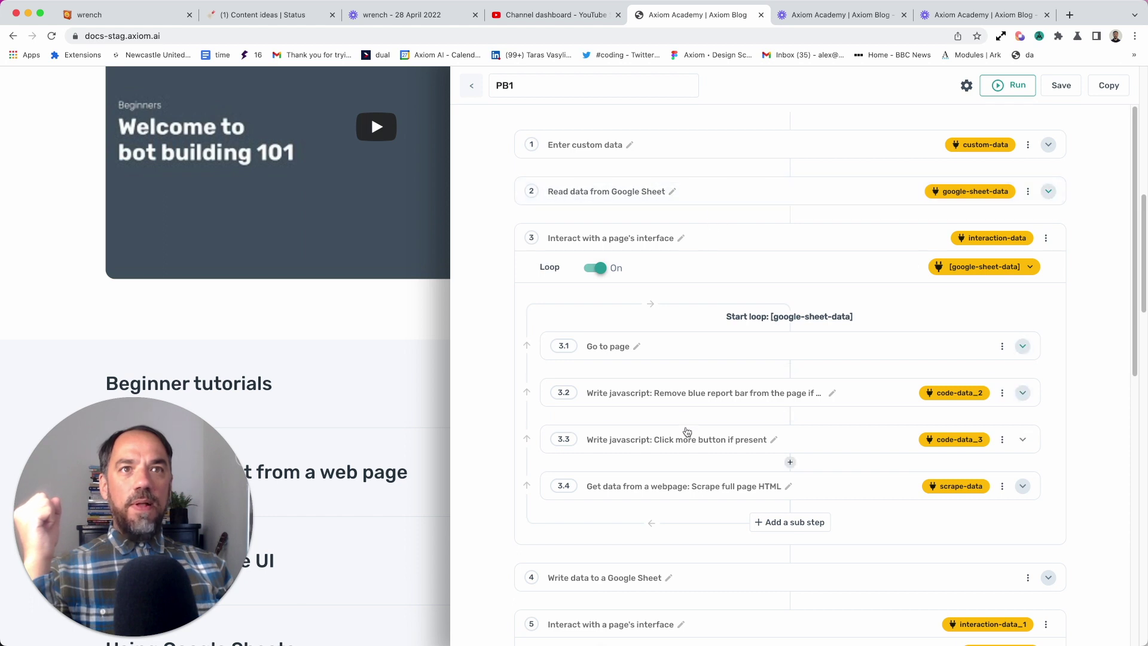
scroll(790, 418, down, 1)
scroll(662, 473, down, 6)
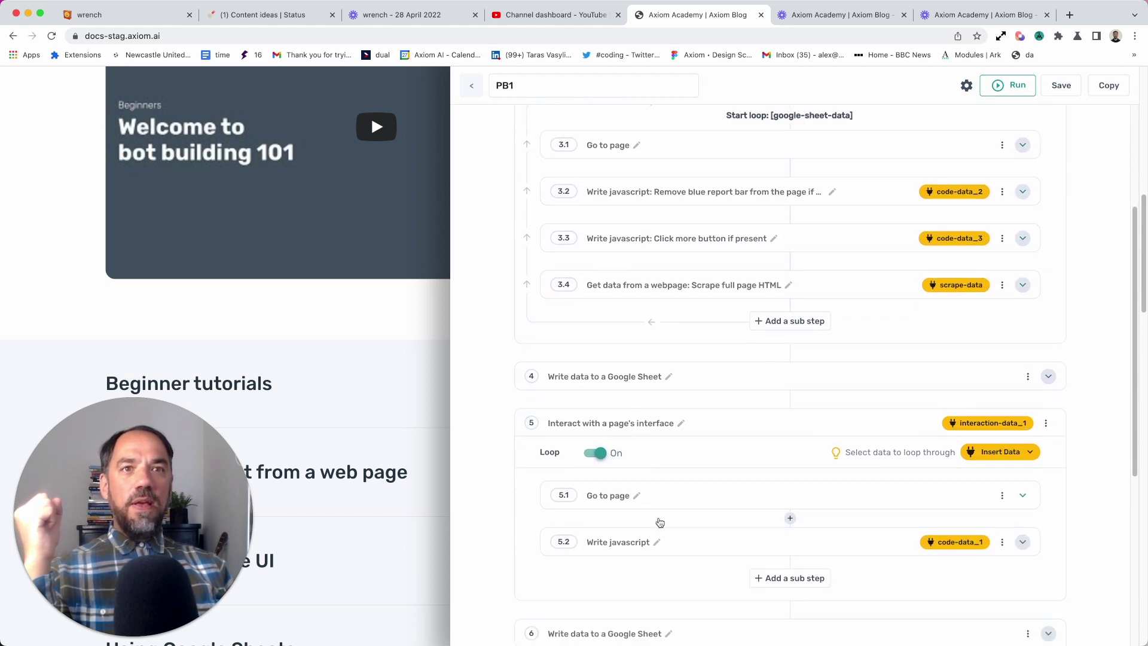
scroll(662, 522, down, 1)
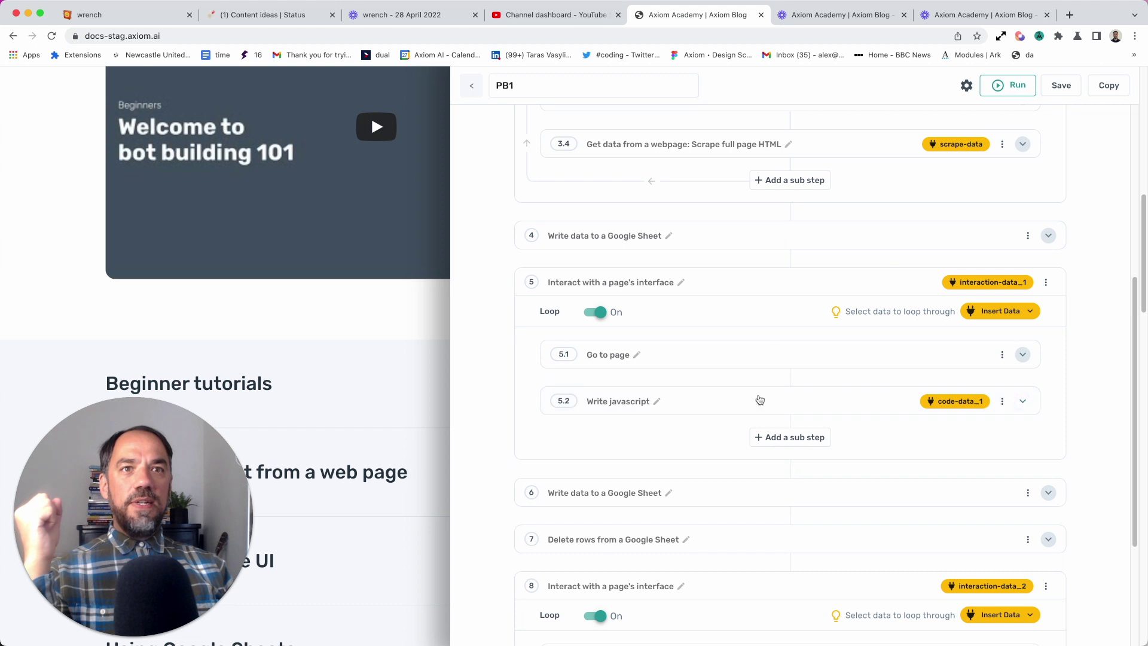
scroll(713, 425, down, 3)
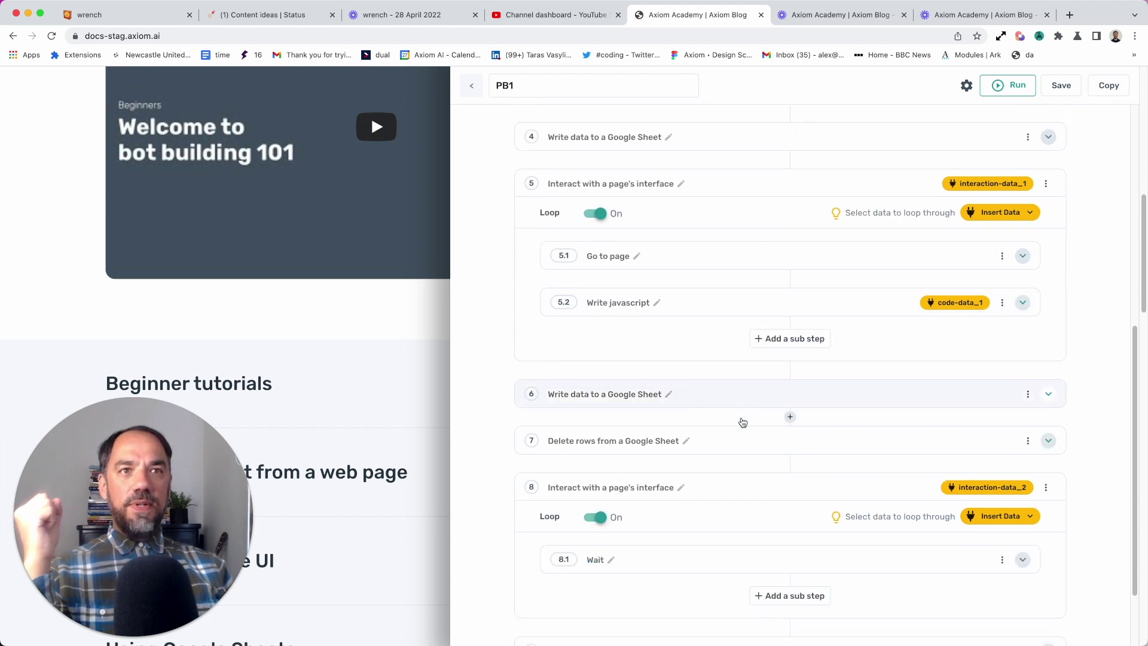
scroll(742, 423, down, 2)
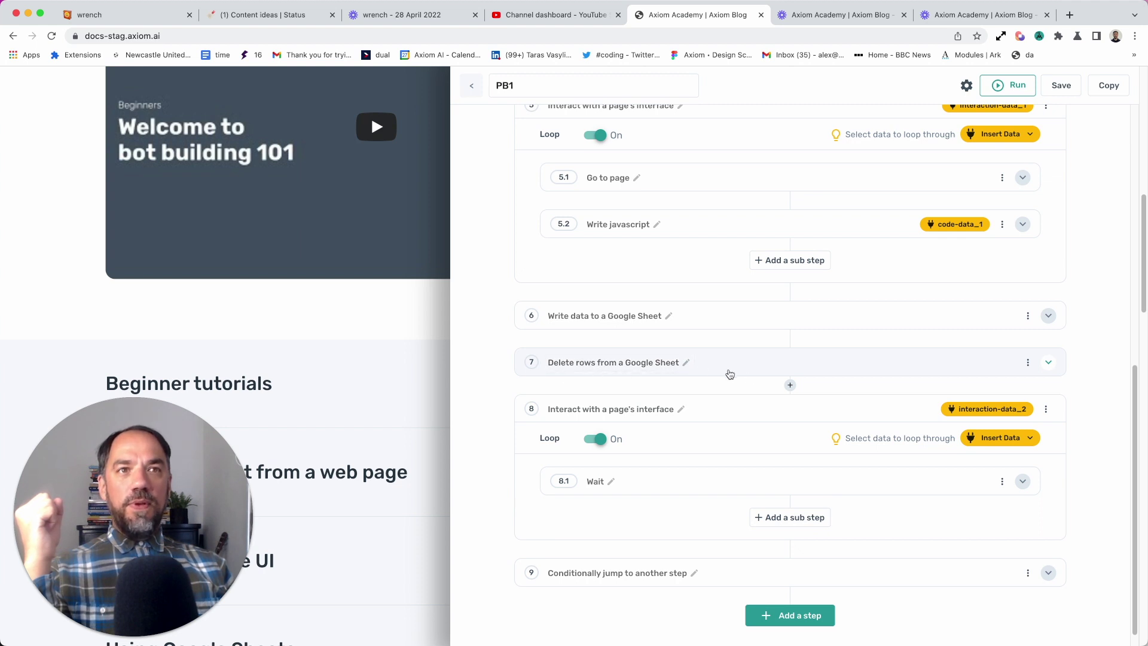
scroll(708, 494, down, 1)
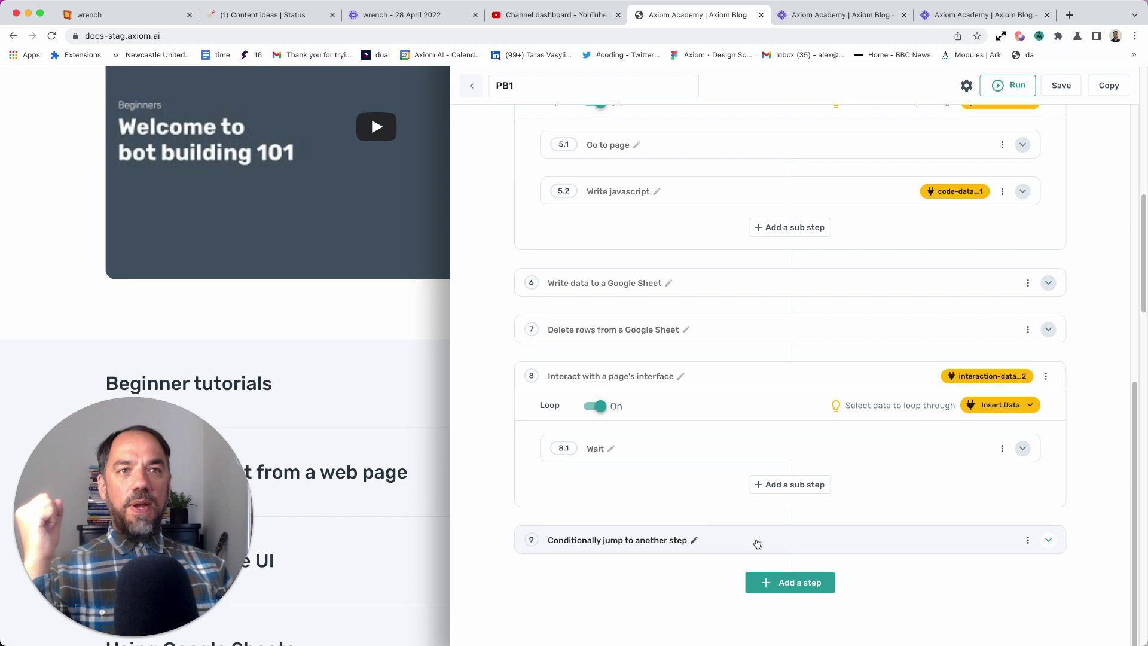
click(756, 540)
scroll(664, 591, down, 2)
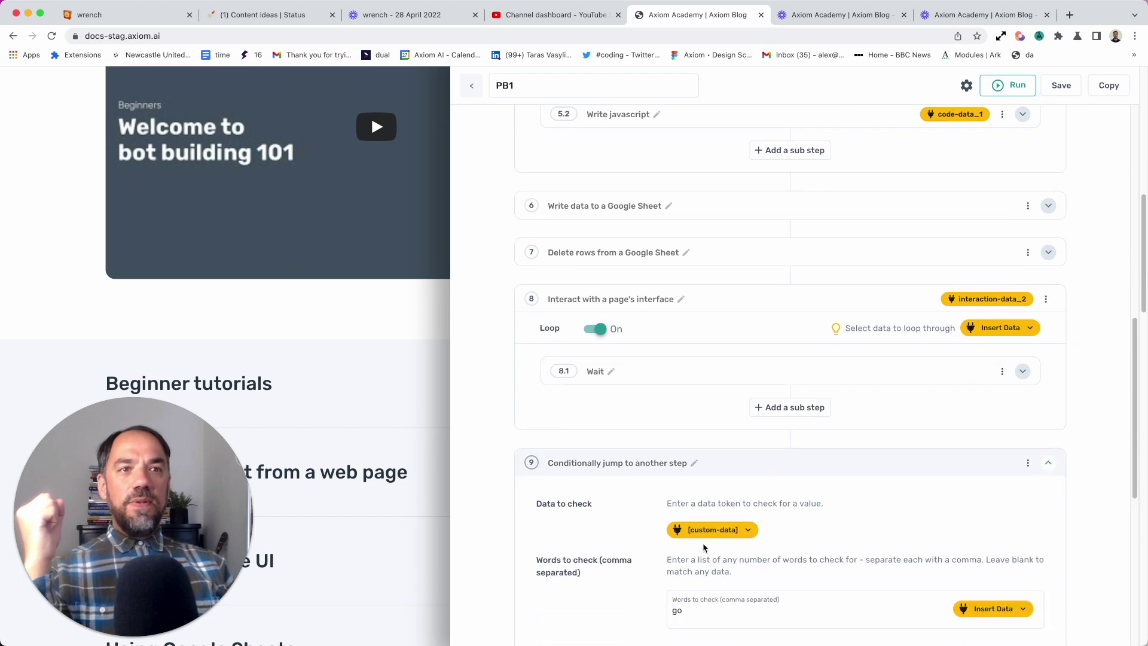
scroll(710, 541, up, 15)
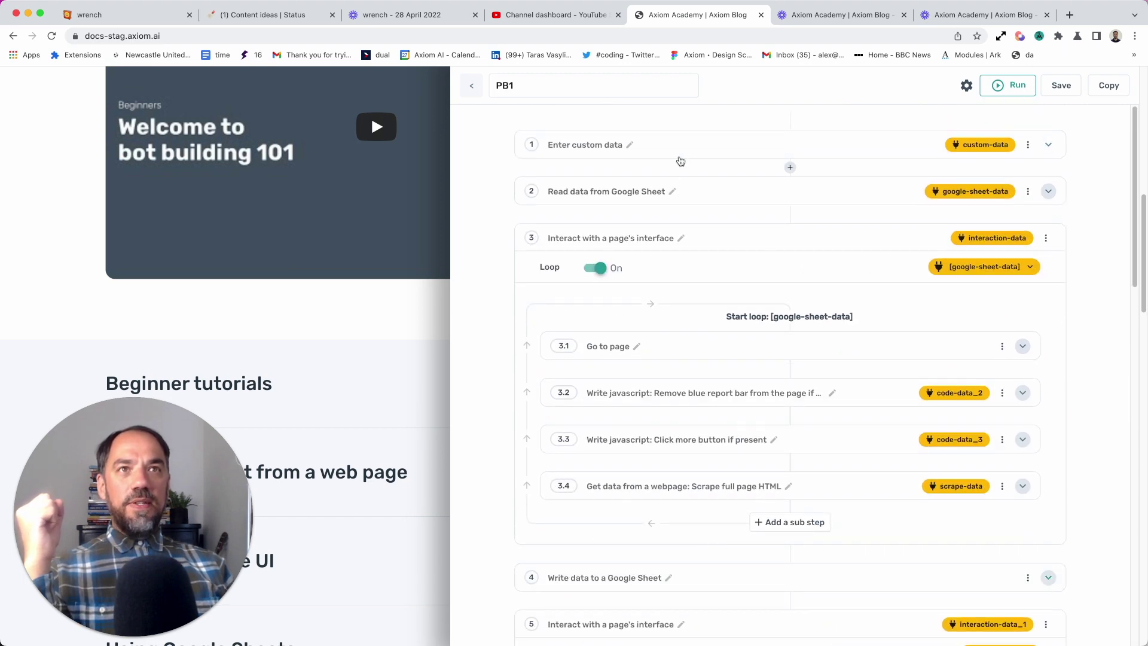
click(651, 153)
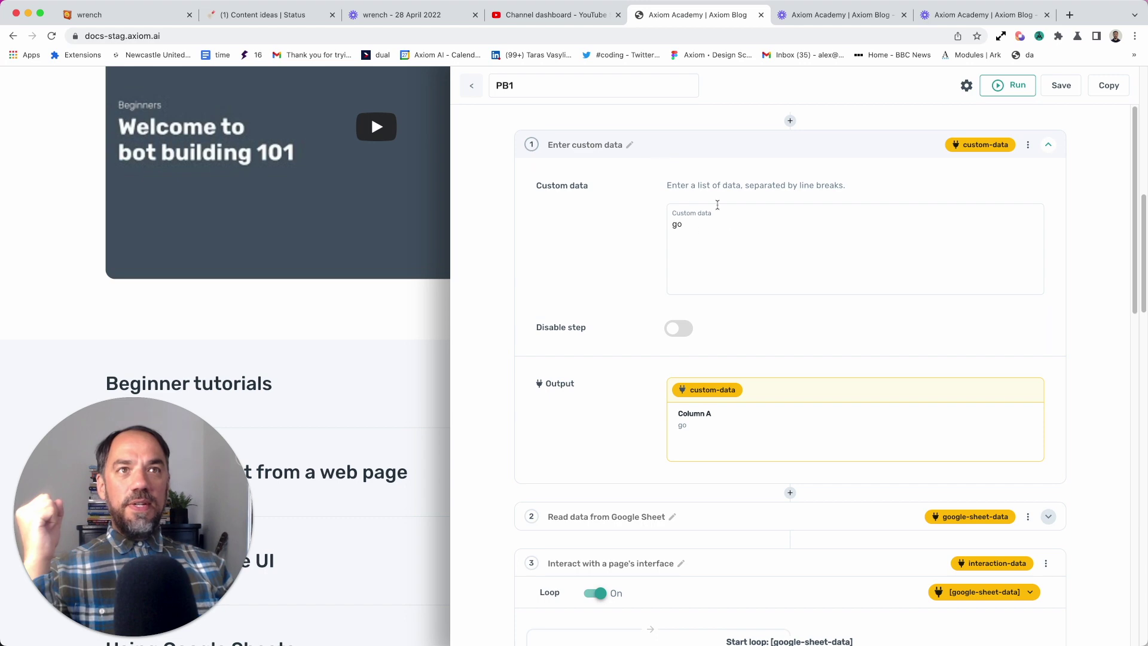
click(710, 147)
scroll(703, 501, down, 8)
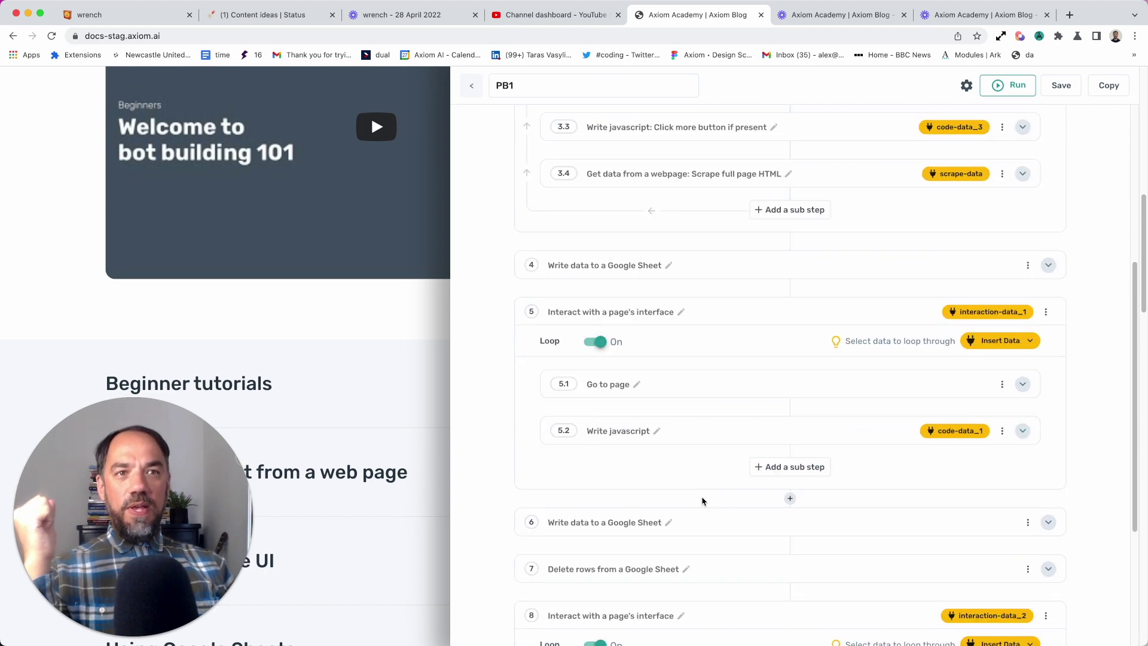
scroll(703, 501, down, 5)
click(716, 538)
scroll(717, 538, down, 6)
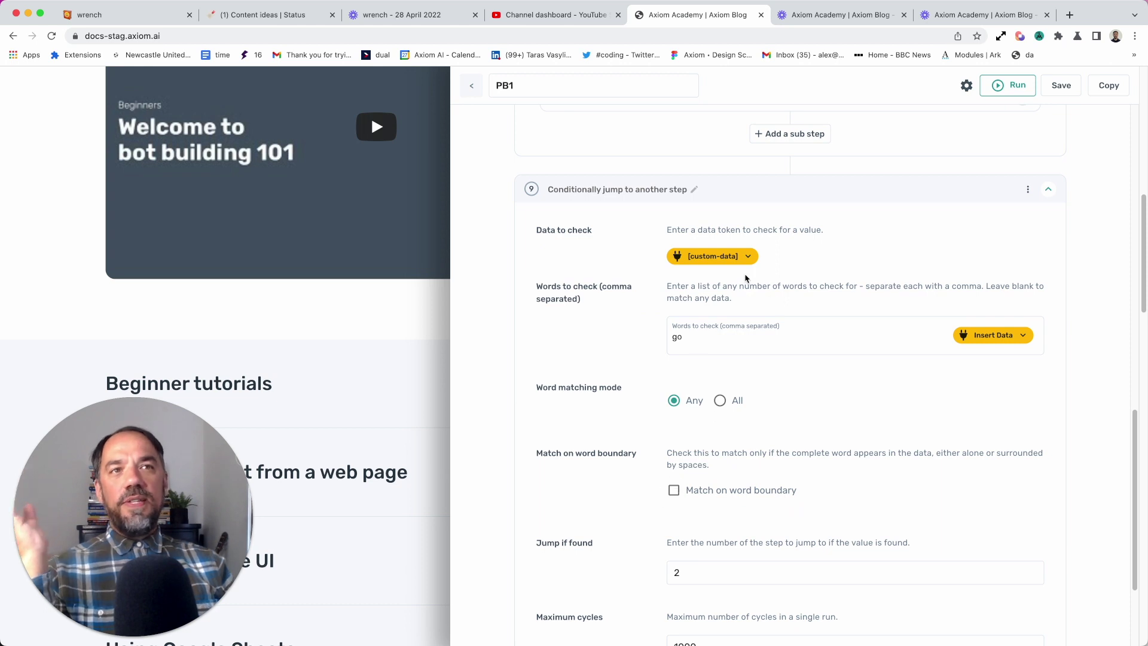
scroll(728, 487, down, 1)
double_click(684, 465)
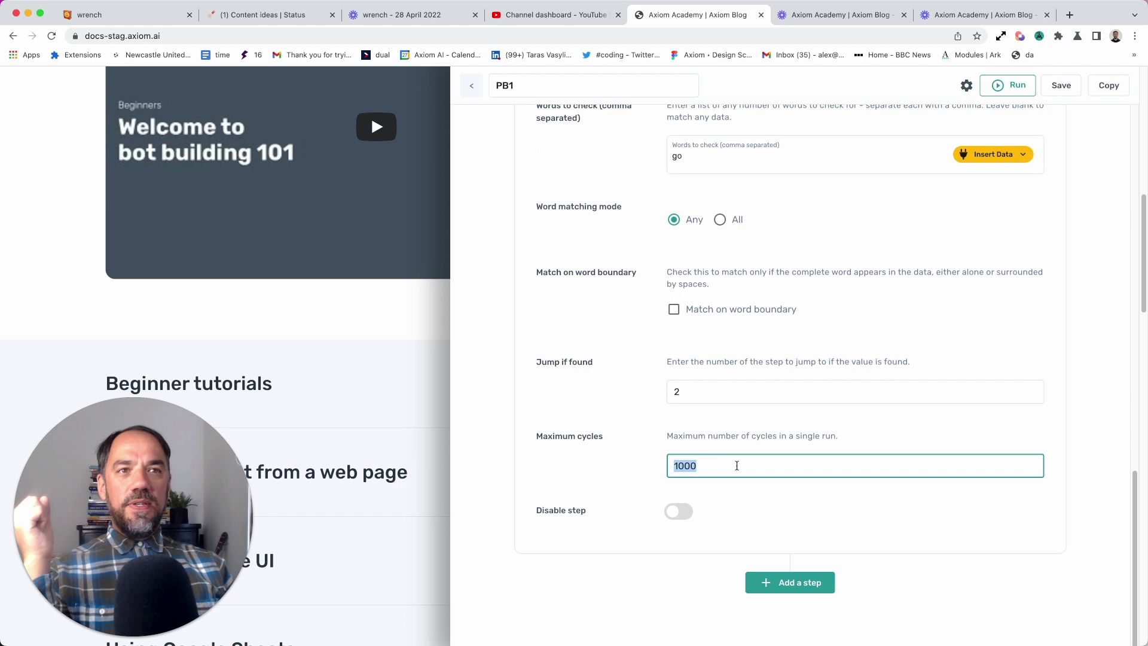
click(737, 465)
drag(710, 466, 653, 466)
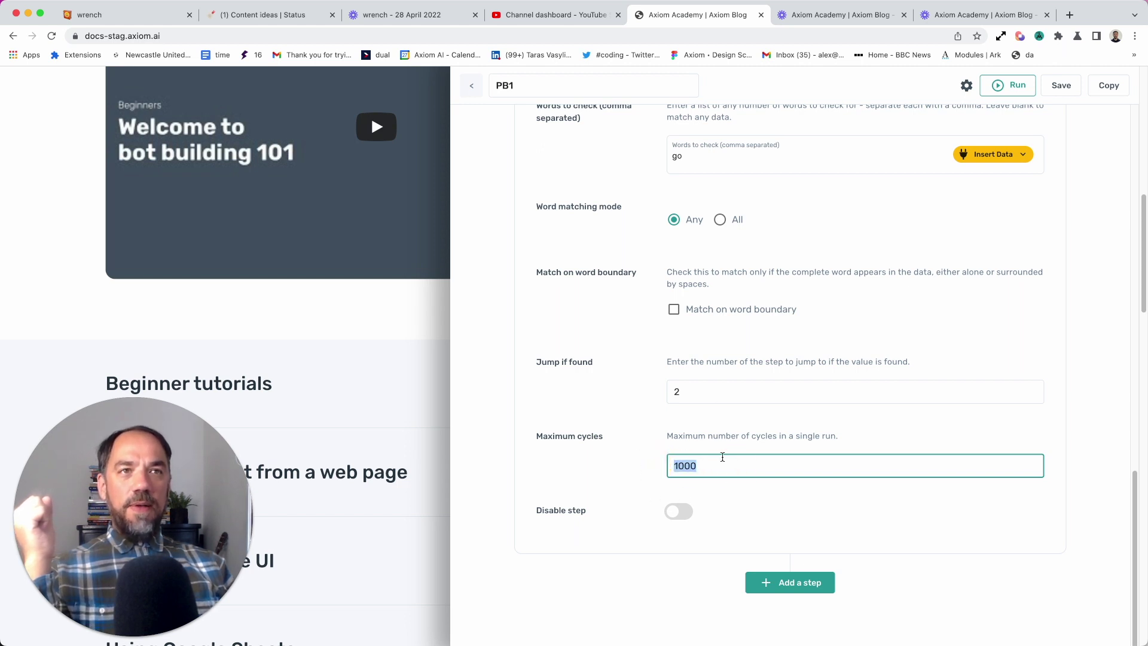
key(Return)
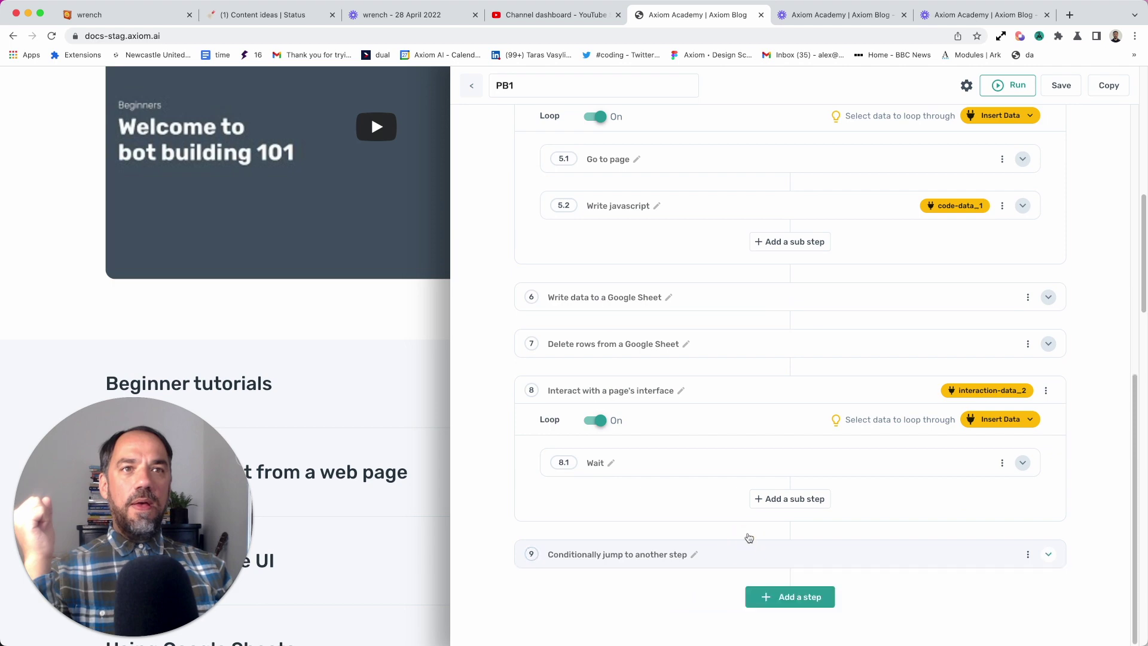
scroll(738, 464, up, 10)
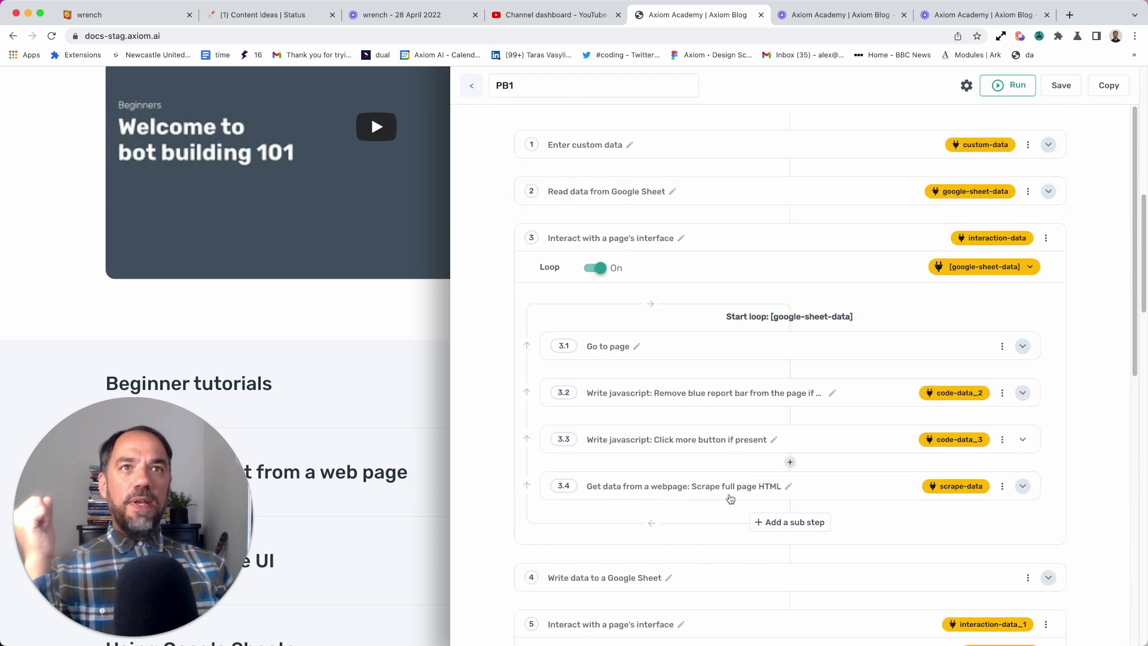
scroll(730, 502, down, 10)
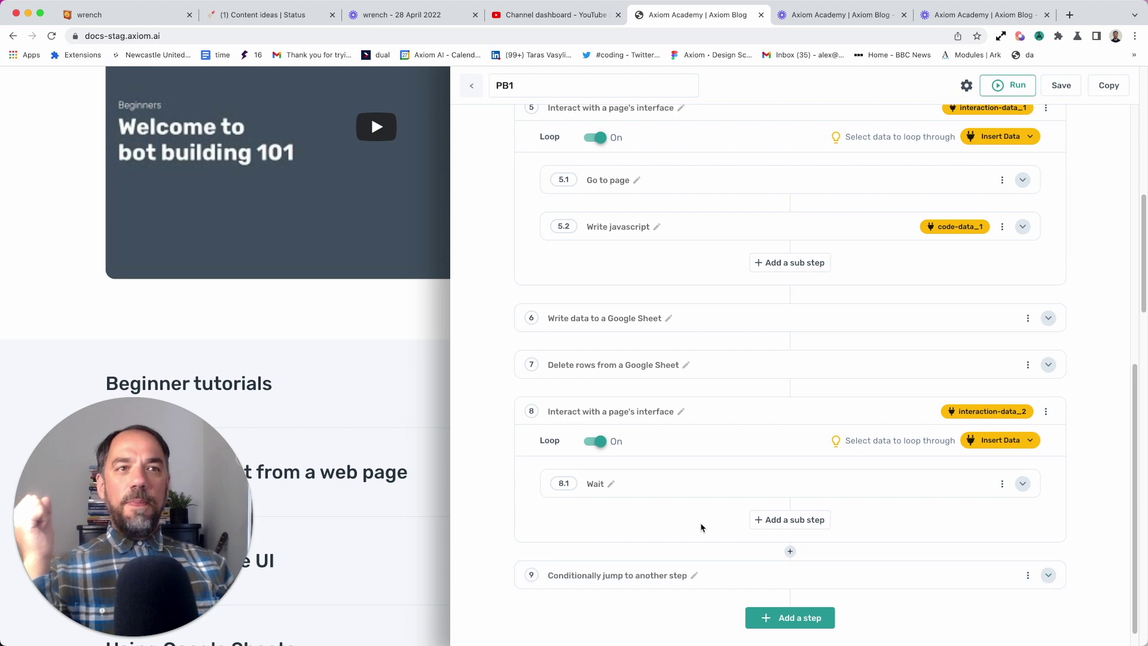
scroll(502, 300, up, 7)
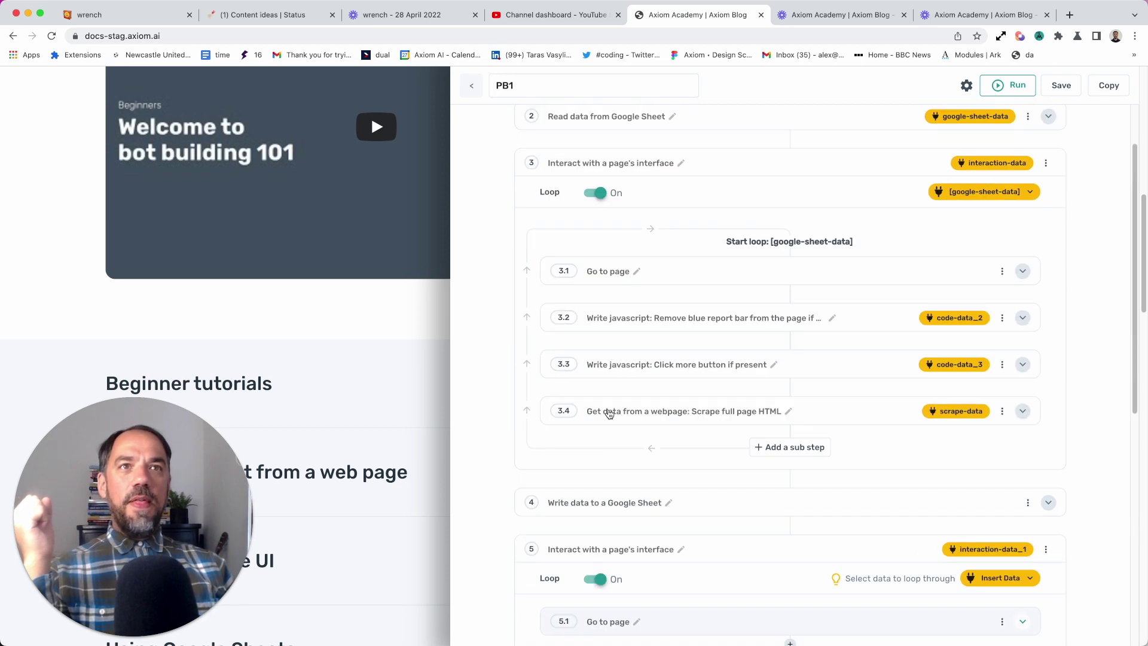
scroll(608, 413, up, 5)
scroll(590, 395, down, 5)
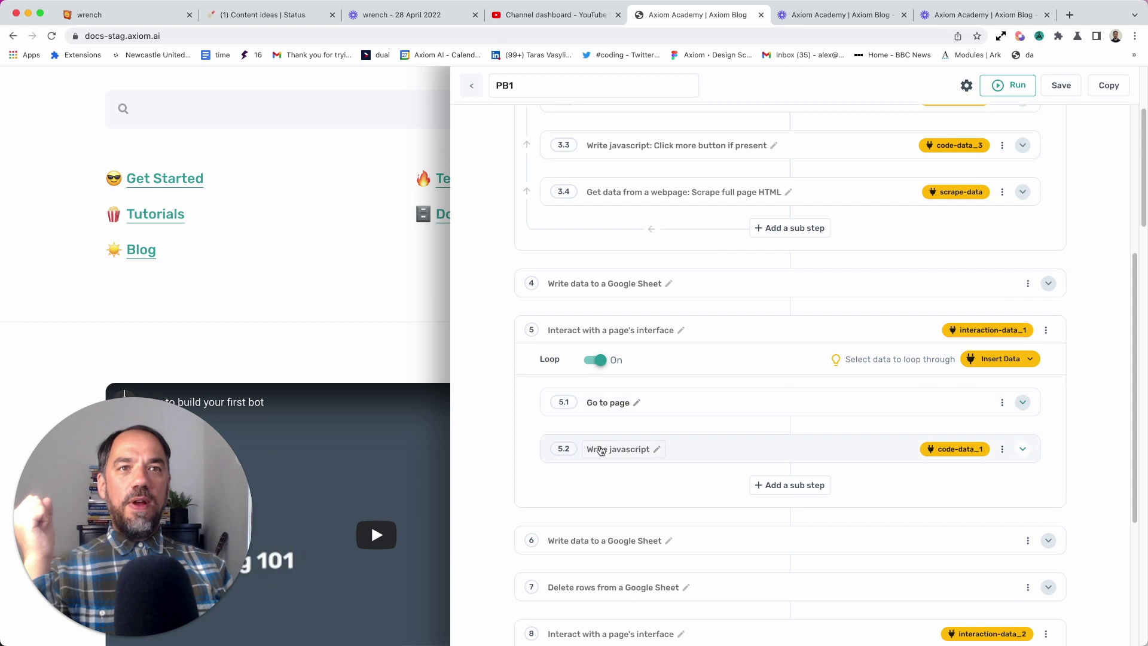
scroll(601, 450, down, 5)
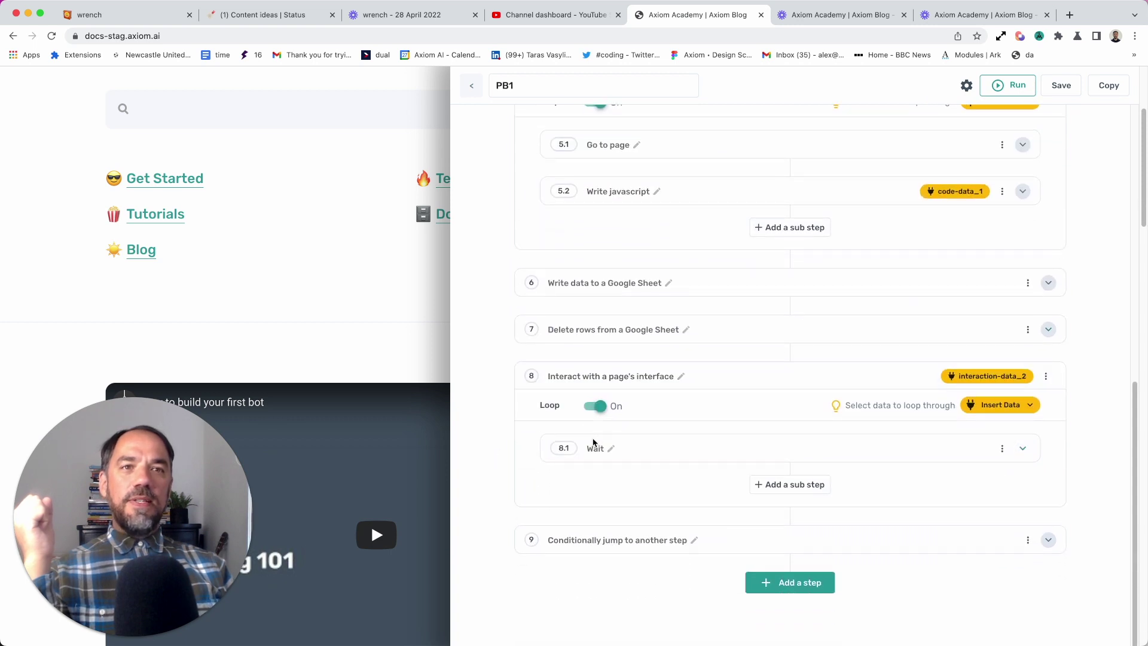